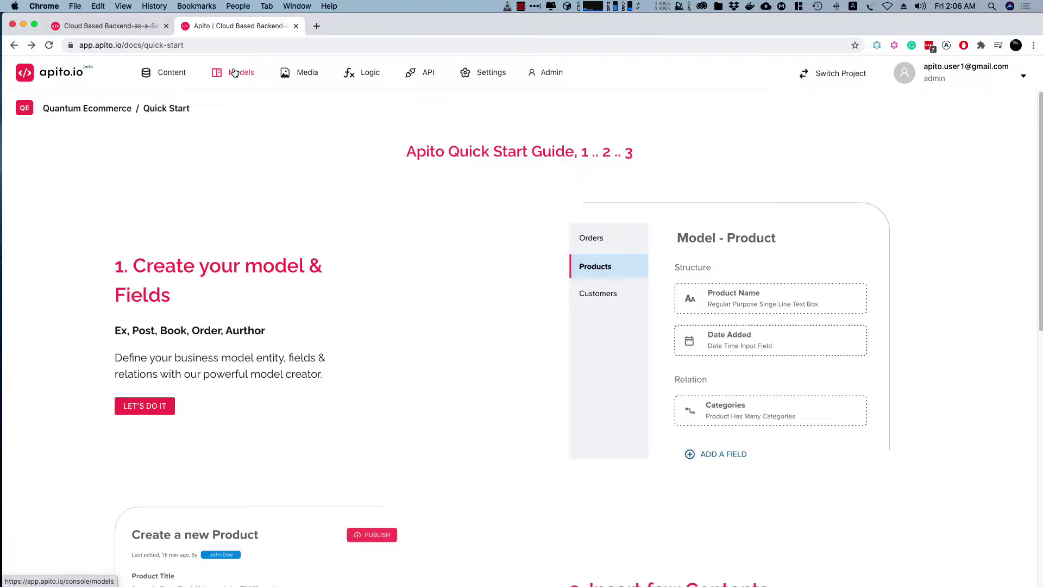
Create a new model named "product" in the Quantum Ecommerce project.
{"action": "left_click", "coordinate": [234, 74]}
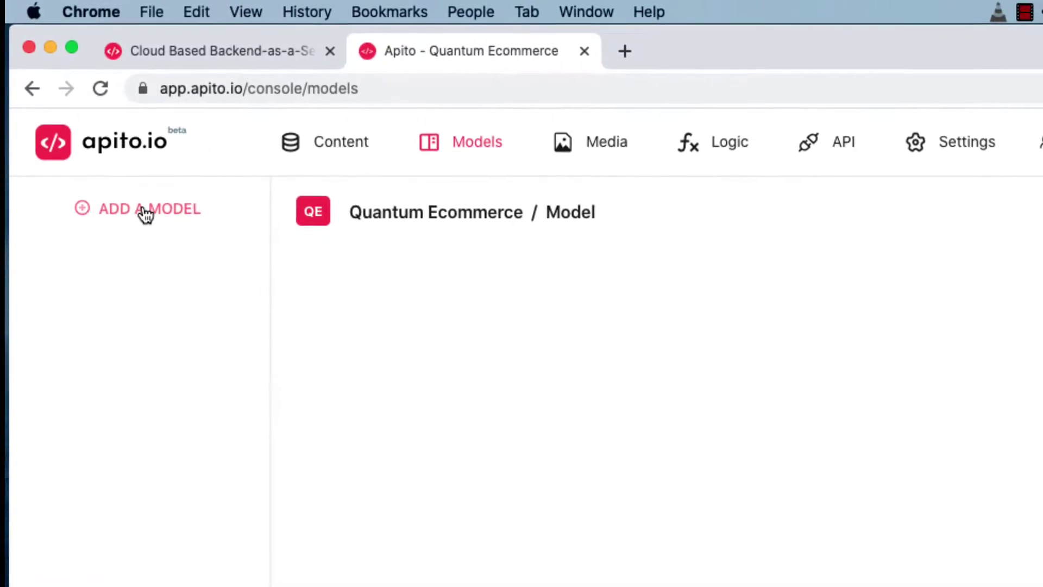
{"action": "left_click", "coordinate": [68, 219]}
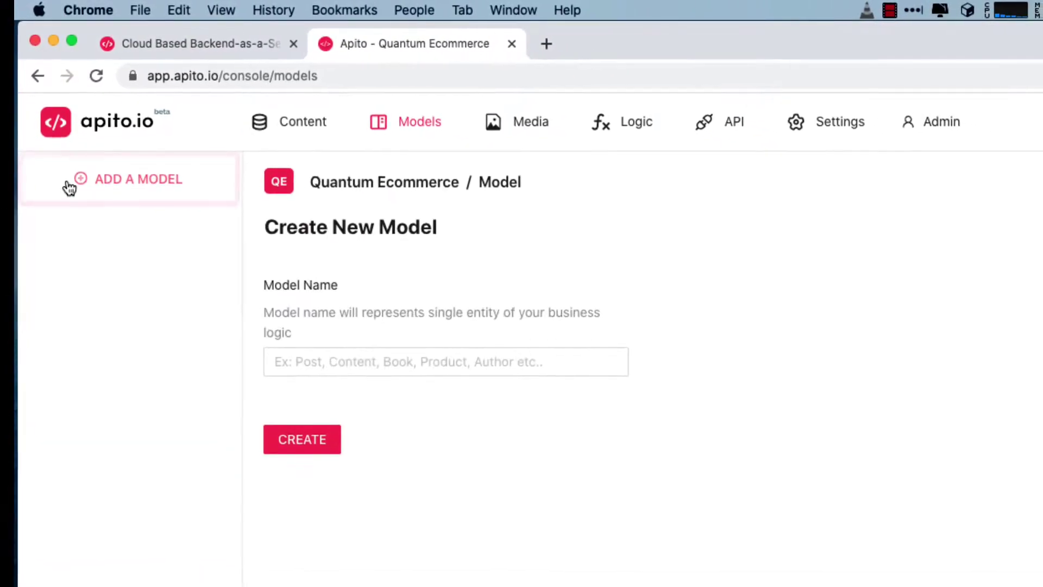
{"action": "left_click", "coordinate": [350, 365]}
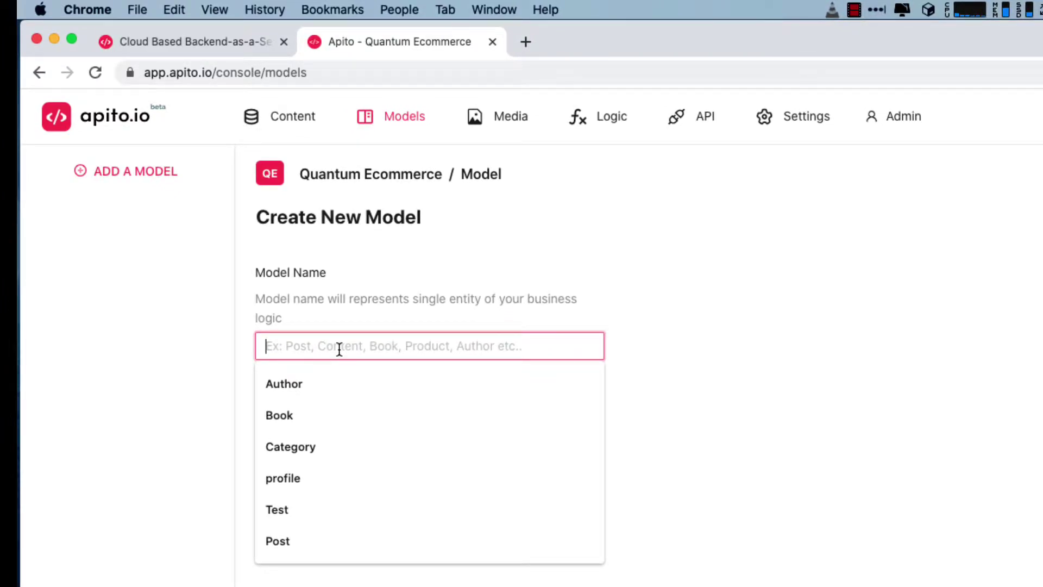
{"action": "type", "text": "p"}
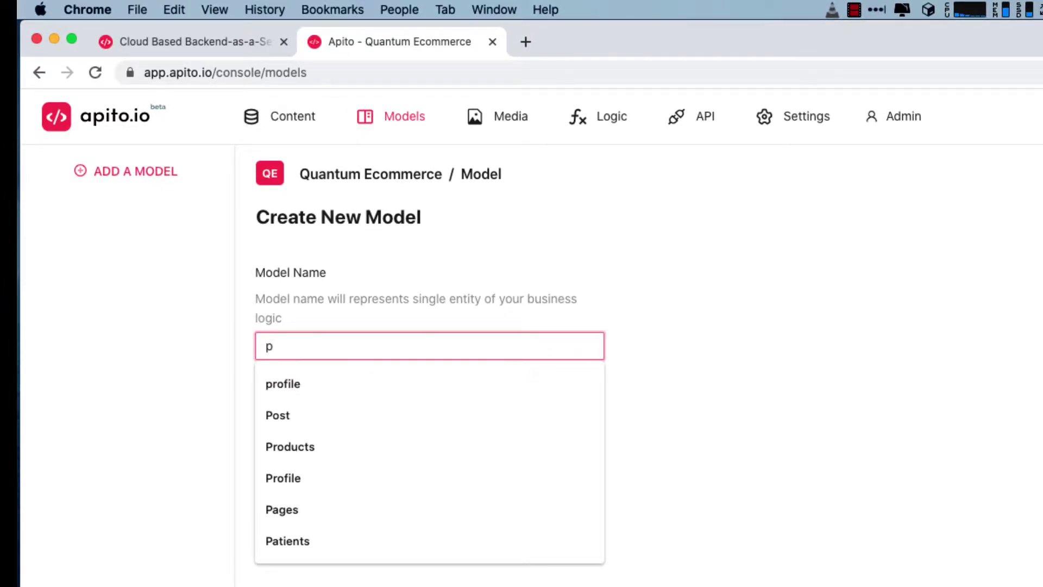
{"action": "type", "text": "roduct"}
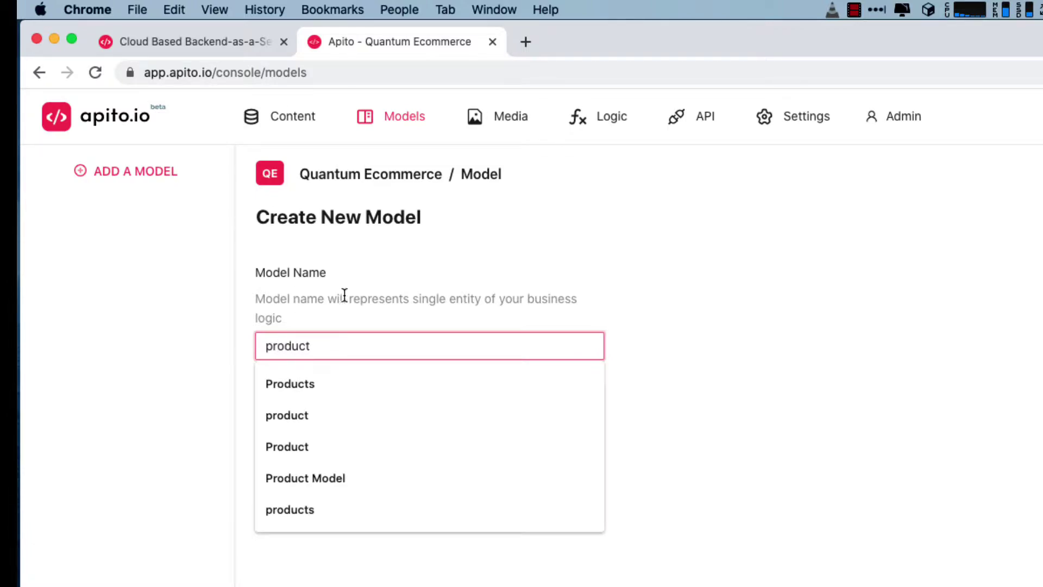
{"action": "left_click", "coordinate": [392, 284]}
{"action": "left_click", "coordinate": [306, 425]}
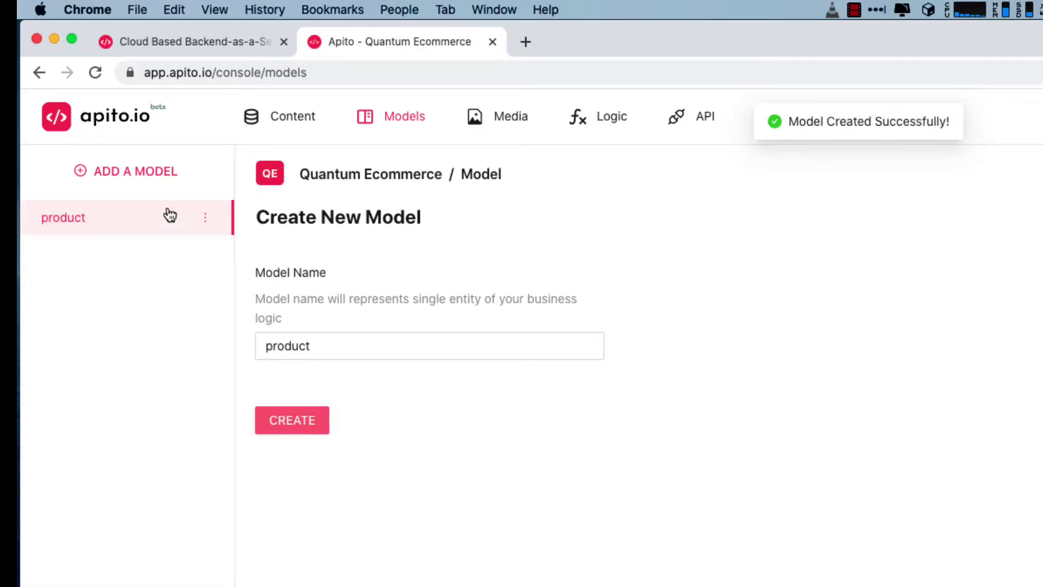
Add a single-line text field labelled "Title" to the product model and make it required.
{"action": "left_click", "coordinate": [131, 220]}
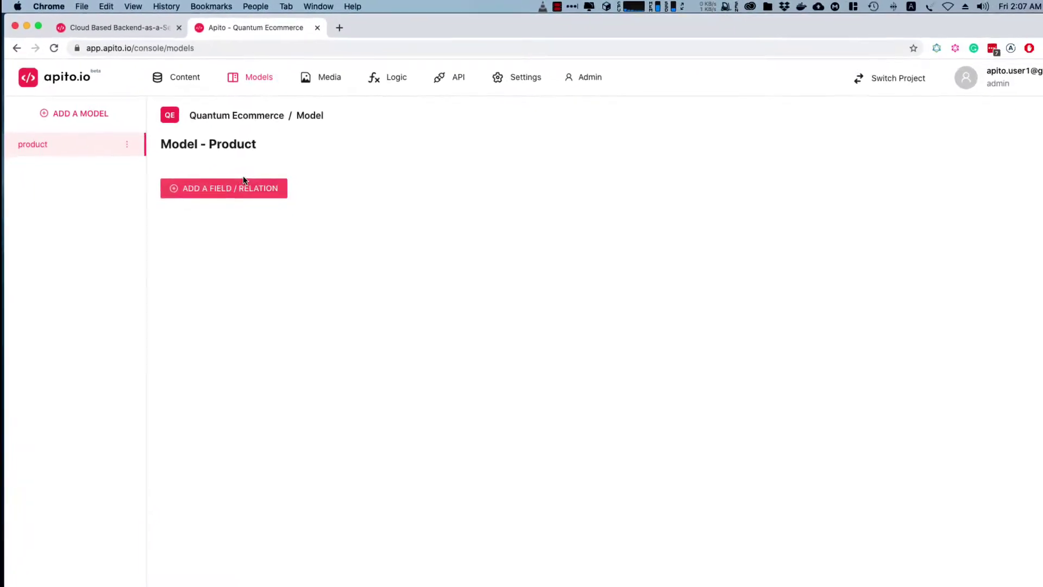
{"action": "left_click", "coordinate": [232, 188]}
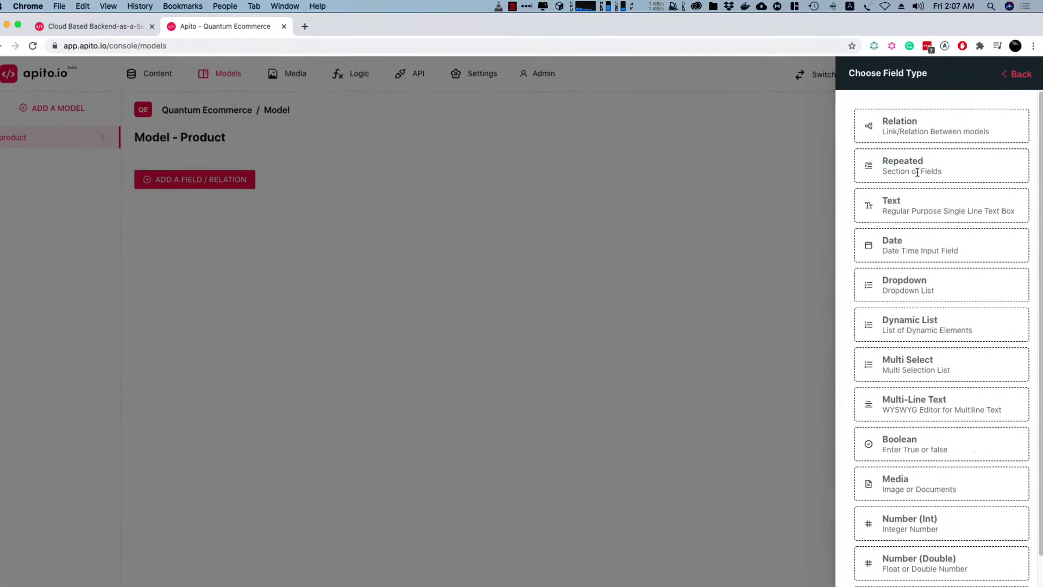
{"action": "left_click", "coordinate": [865, 232]}
{"action": "left_click", "coordinate": [879, 156]}
{"action": "type", "text": "Title"}
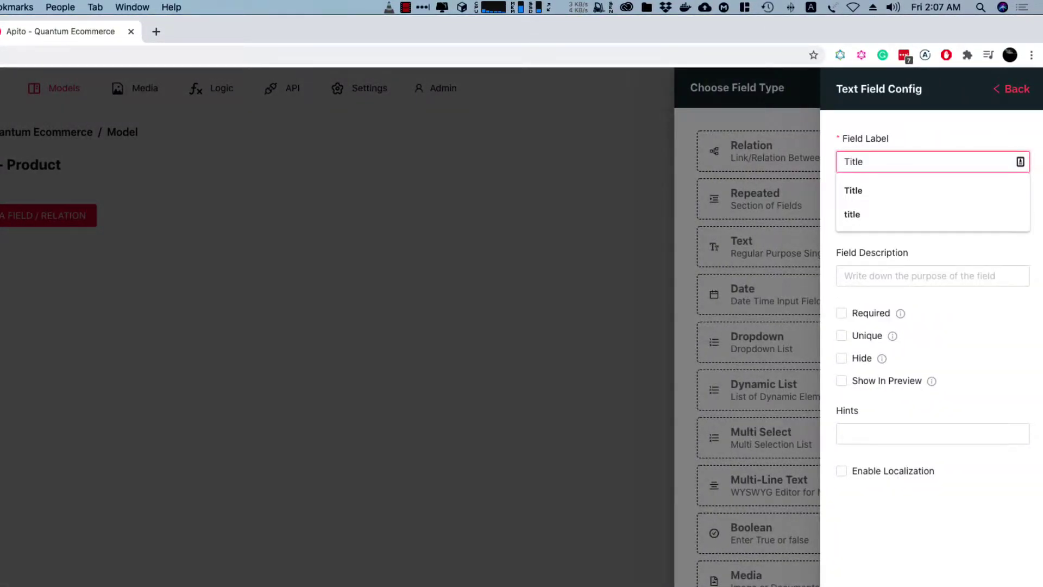
{"action": "left_click", "coordinate": [888, 130]}
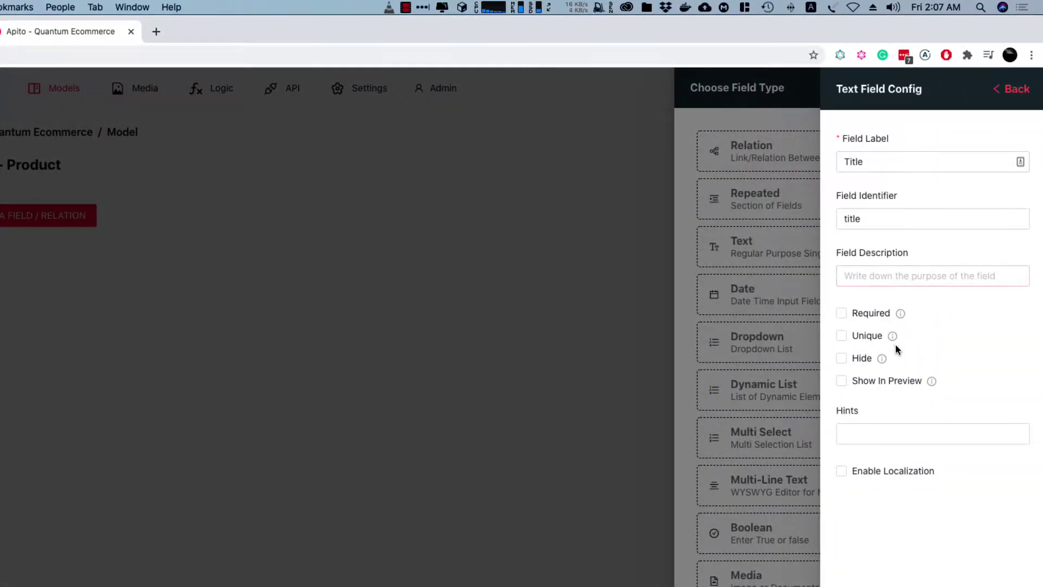
{"action": "left_click", "coordinate": [864, 318]}
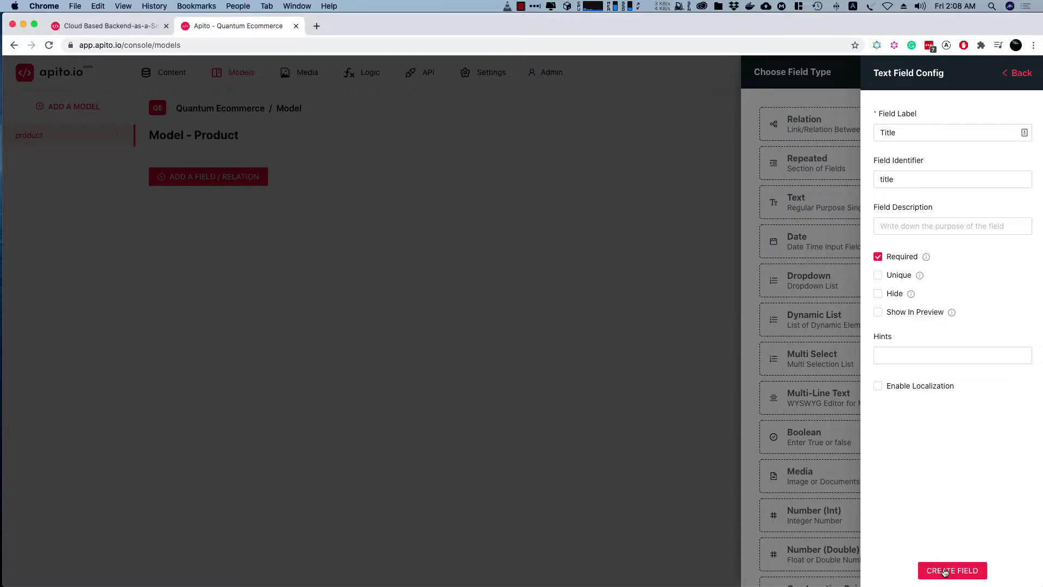
{"action": "left_click", "coordinate": [945, 572]}
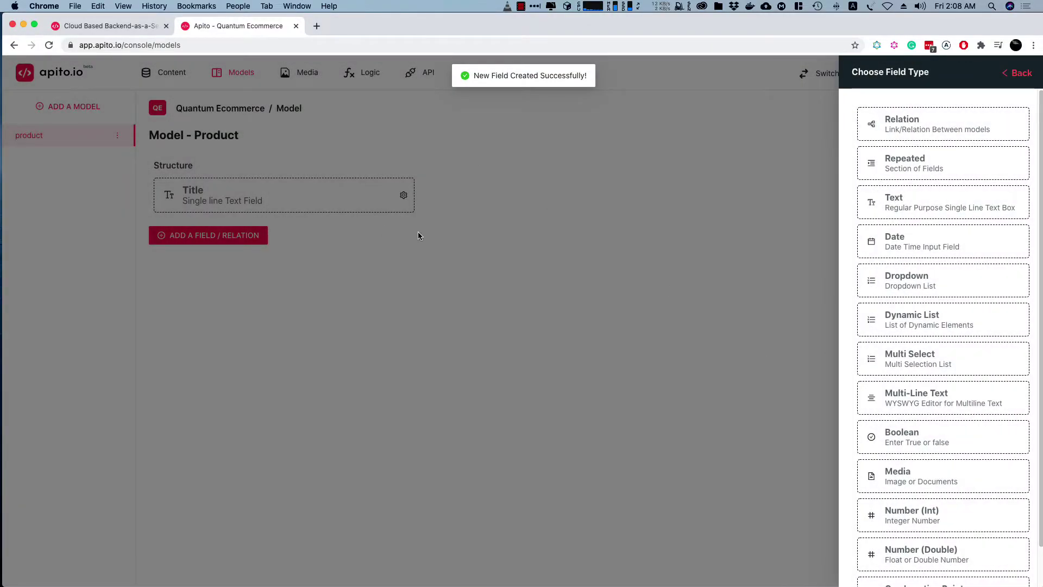
Add a multi-line text field labelled "Description" to the product model and make it required.
{"action": "left_click", "coordinate": [422, 233]}
{"action": "left_click", "coordinate": [226, 236]}
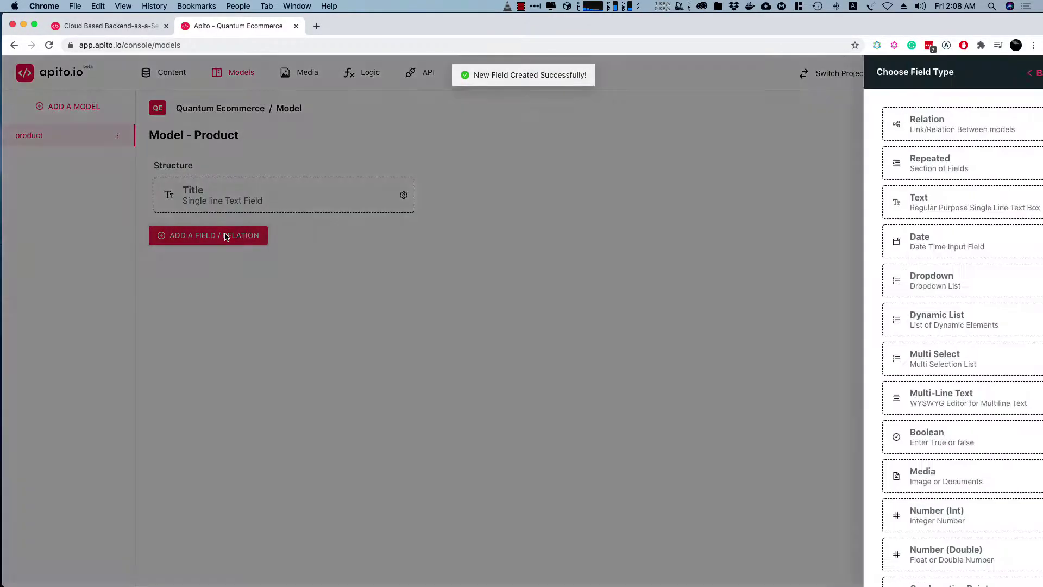
{"action": "left_click", "coordinate": [907, 390]}
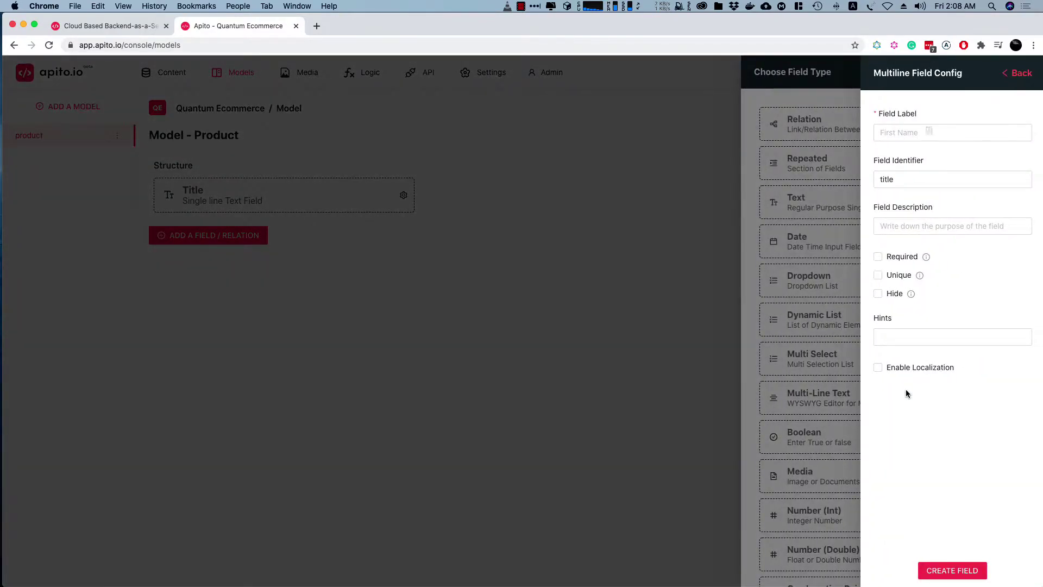
{"action": "left_click", "coordinate": [920, 136]}
{"action": "type", "text": "Description"}
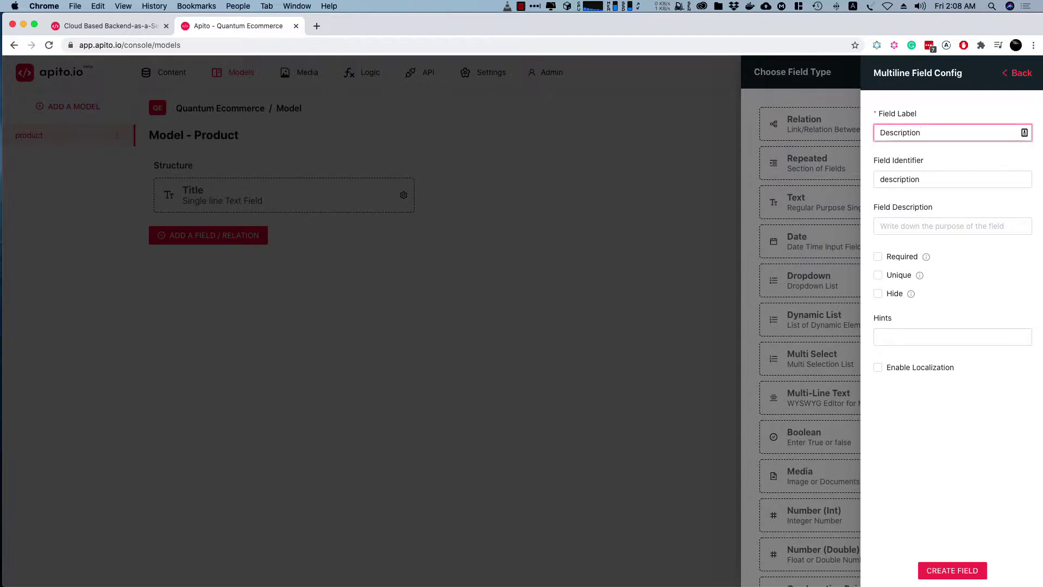
{"action": "left_click", "coordinate": [889, 256]}
{"action": "left_click", "coordinate": [959, 573]}
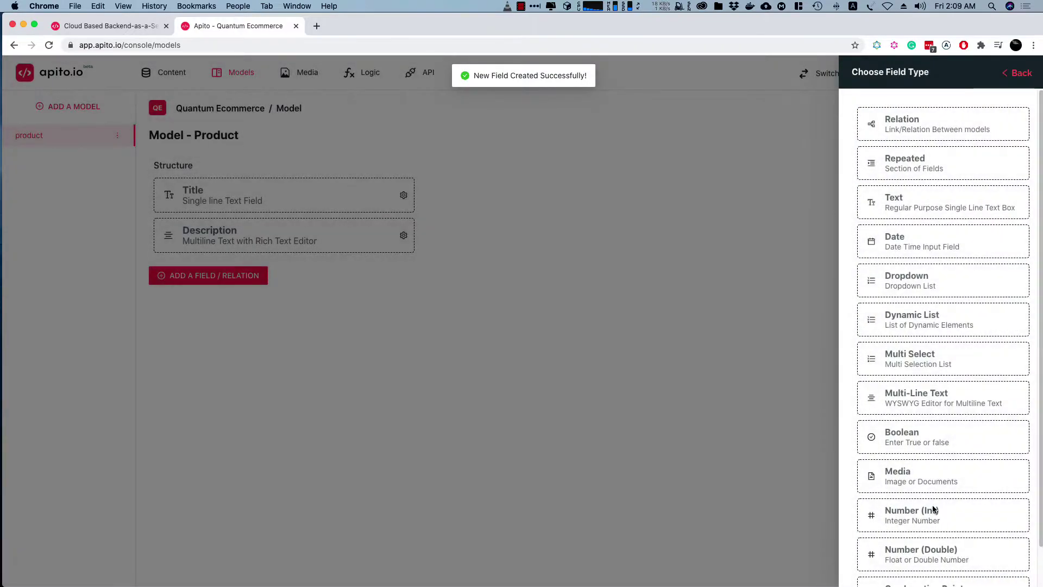
Add a media field labelled "Image" to the product model.
{"action": "left_click", "coordinate": [894, 472]}
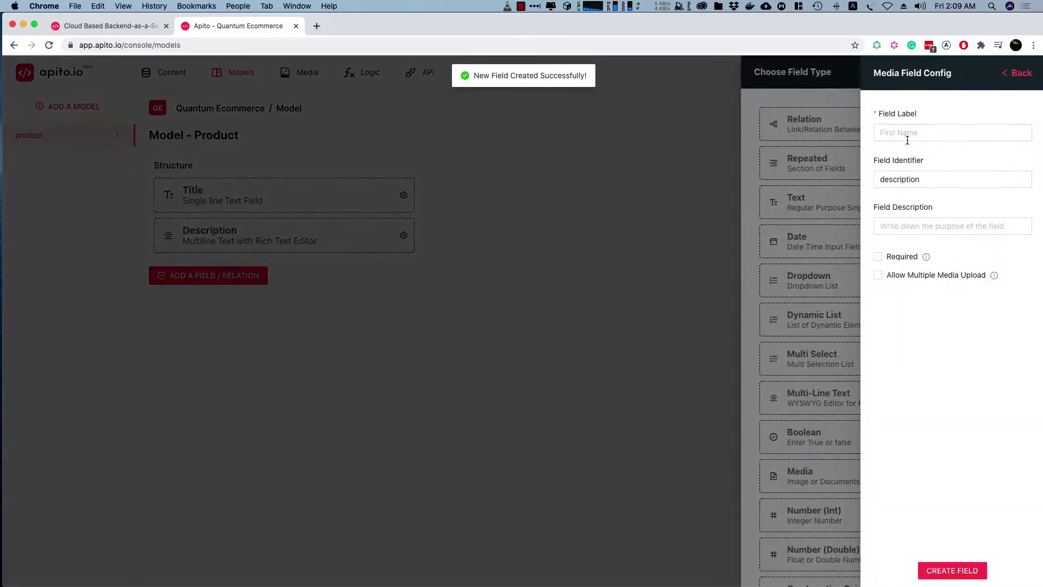
{"action": "left_click", "coordinate": [911, 132]}
{"action": "type", "text": "Image"}
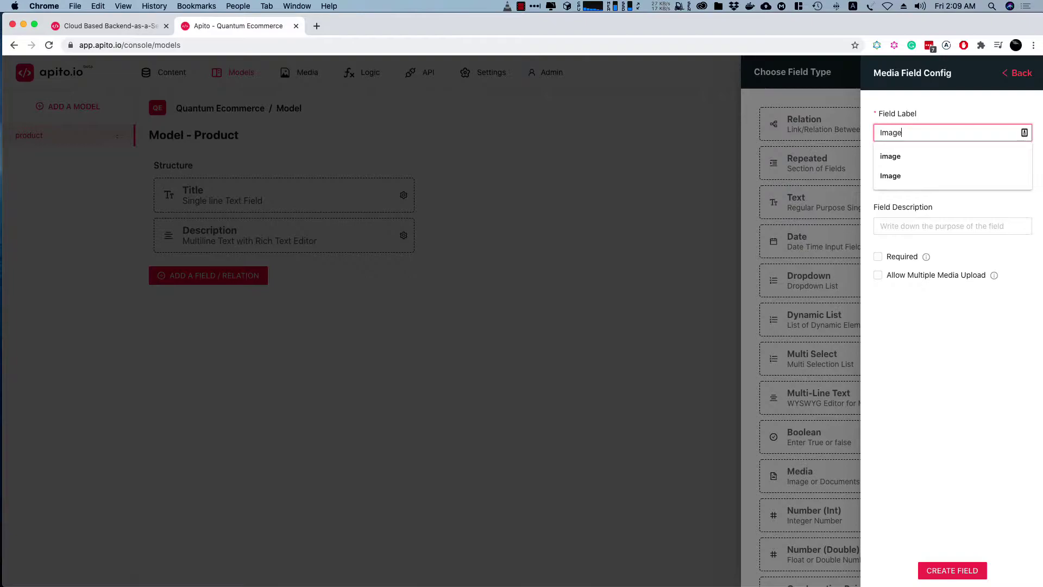
{"action": "left_click", "coordinate": [939, 212]}
{"action": "left_click", "coordinate": [954, 565]}
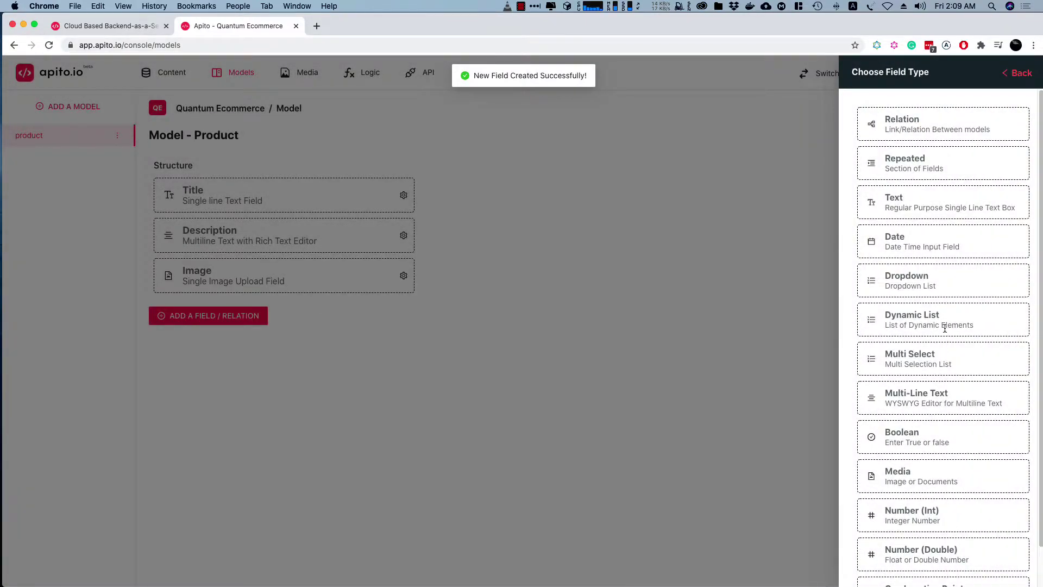
Add a double number field labelled "Price" to the product model.
{"action": "left_click", "coordinate": [922, 551]}
{"action": "left_click", "coordinate": [885, 133]}
{"action": "type", "text": "P"}
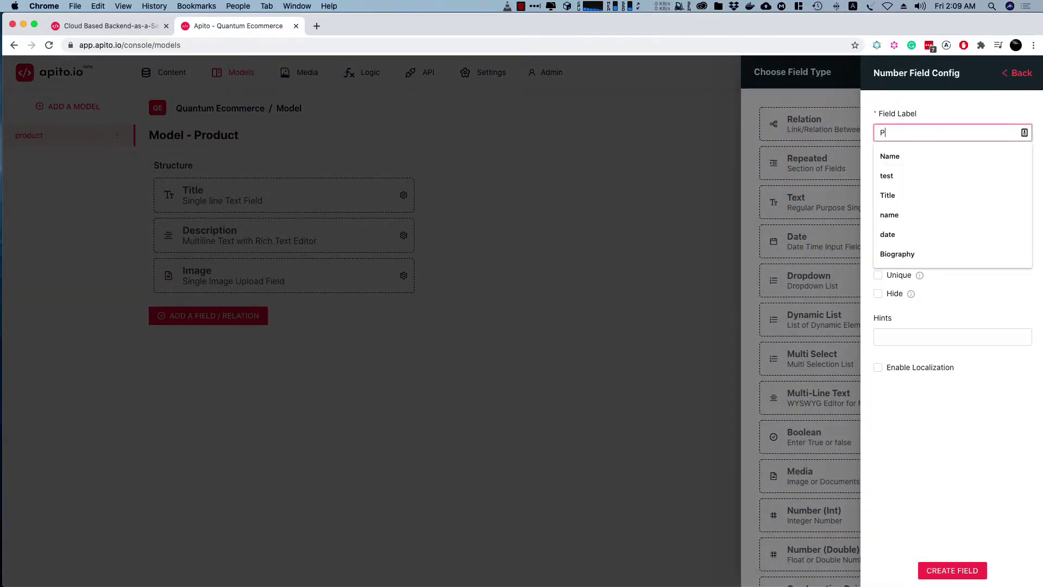
{"action": "type", "text": "rice"}
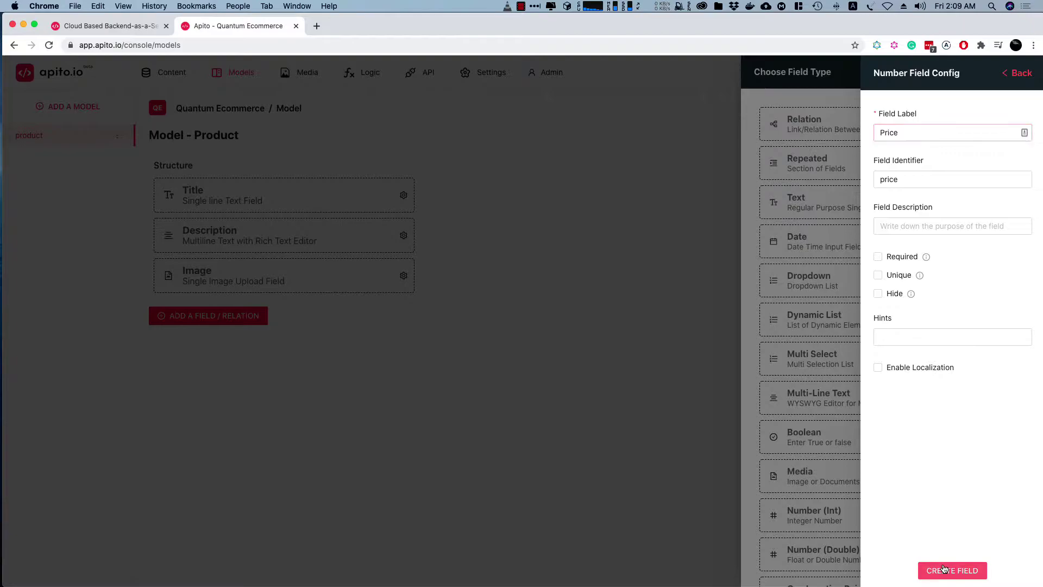
{"action": "left_click", "coordinate": [945, 570]}
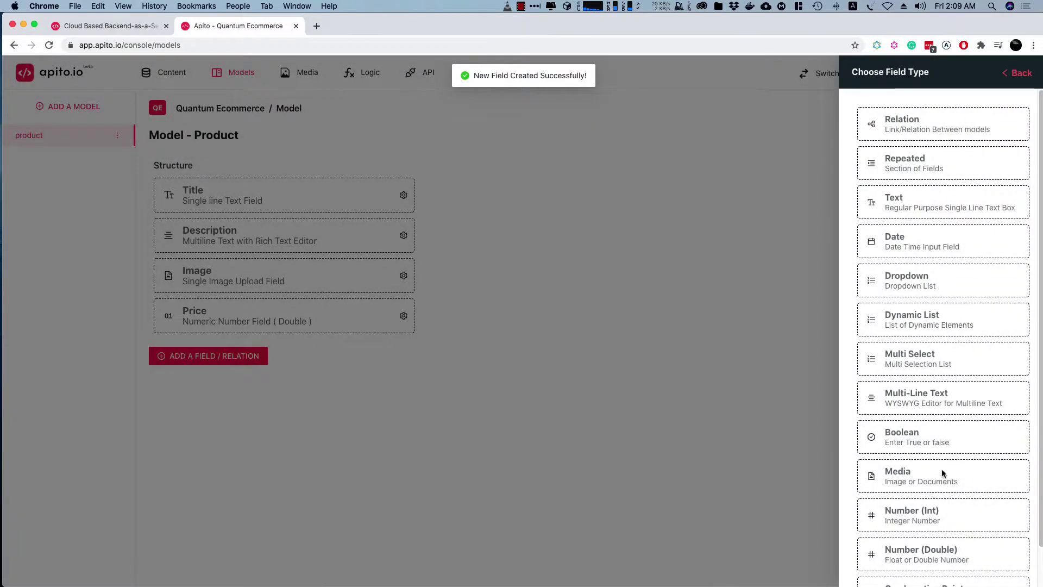
Add an integer number field labelled "Rating" to the product model and close the field type chooser.
{"action": "left_click", "coordinate": [917, 511]}
{"action": "type", "text": "Rating"}
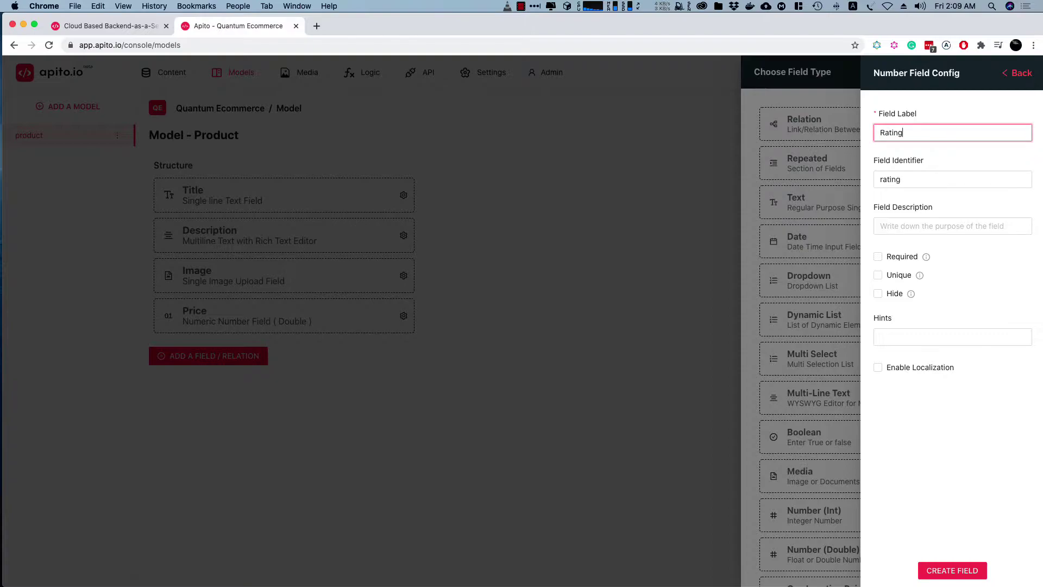
{"action": "left_click", "coordinate": [972, 575]}
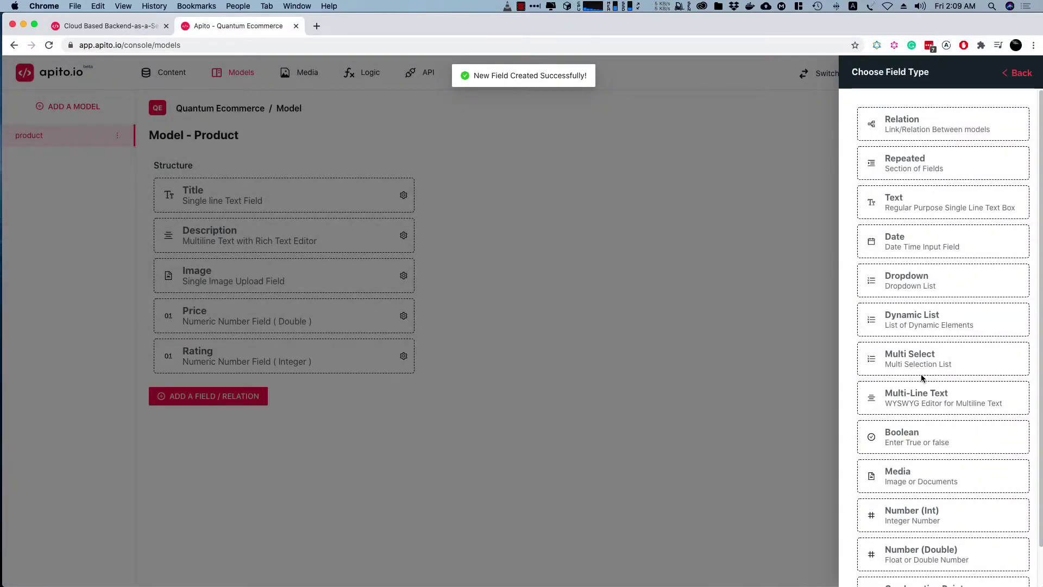
{"action": "left_click", "coordinate": [680, 273]}
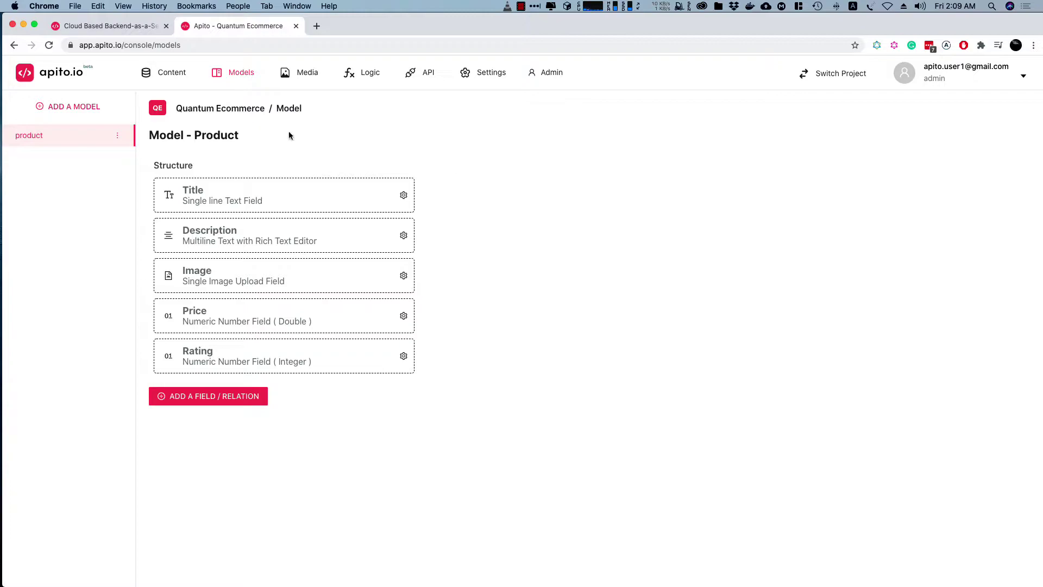
Create a second model named "category".
{"action": "left_click", "coordinate": [96, 104]}
{"action": "left_click", "coordinate": [224, 215]}
{"action": "type", "text": "categoruy"}
{"action": "key", "text": "BackSpace"}
{"action": "left_click", "coordinate": [253, 185]}
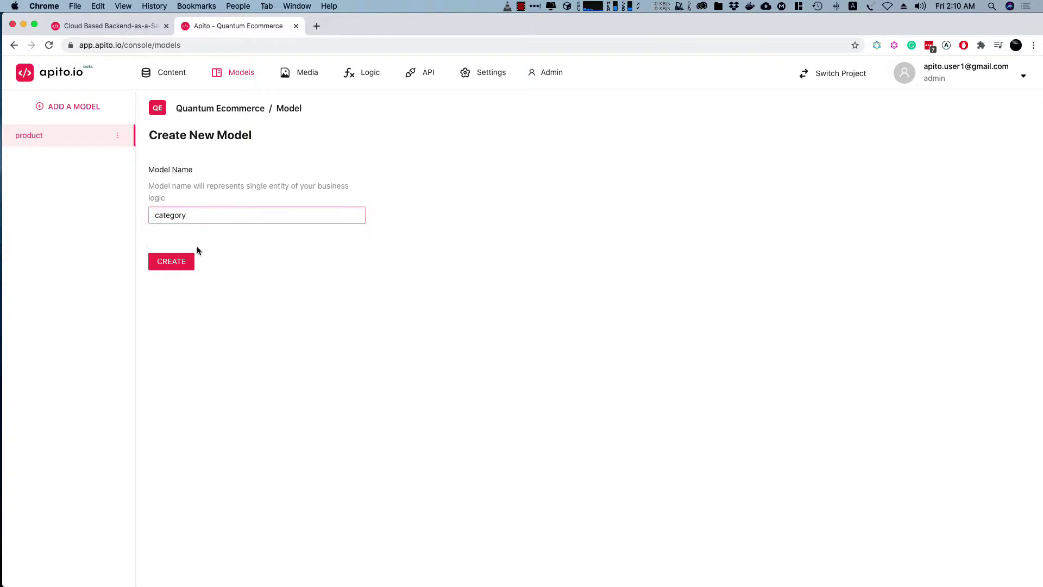
{"action": "left_click", "coordinate": [179, 265]}
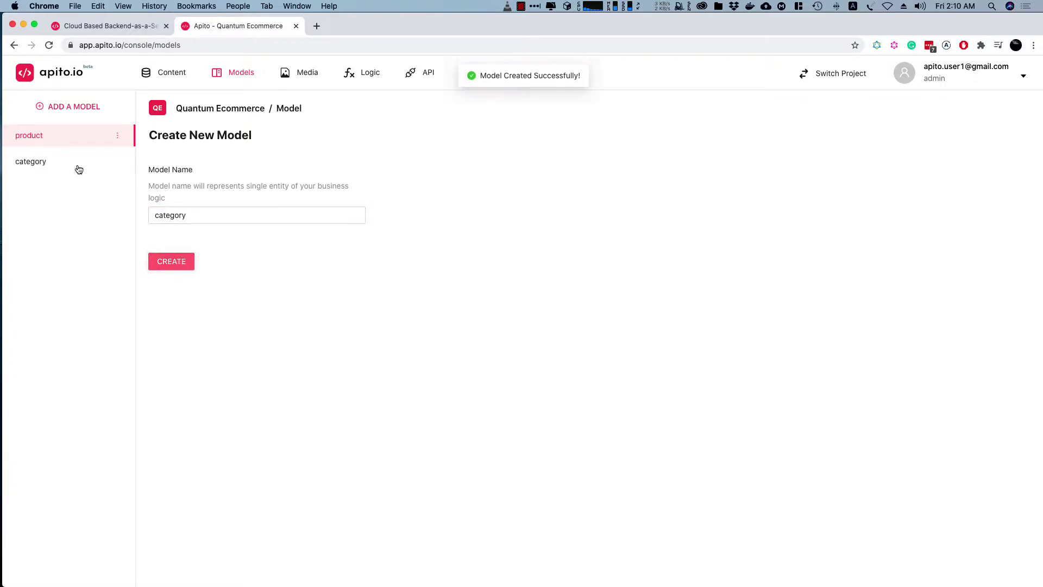
Add a single-line text field labelled "Name" to the category model and make it required.
{"action": "left_click", "coordinate": [39, 161]}
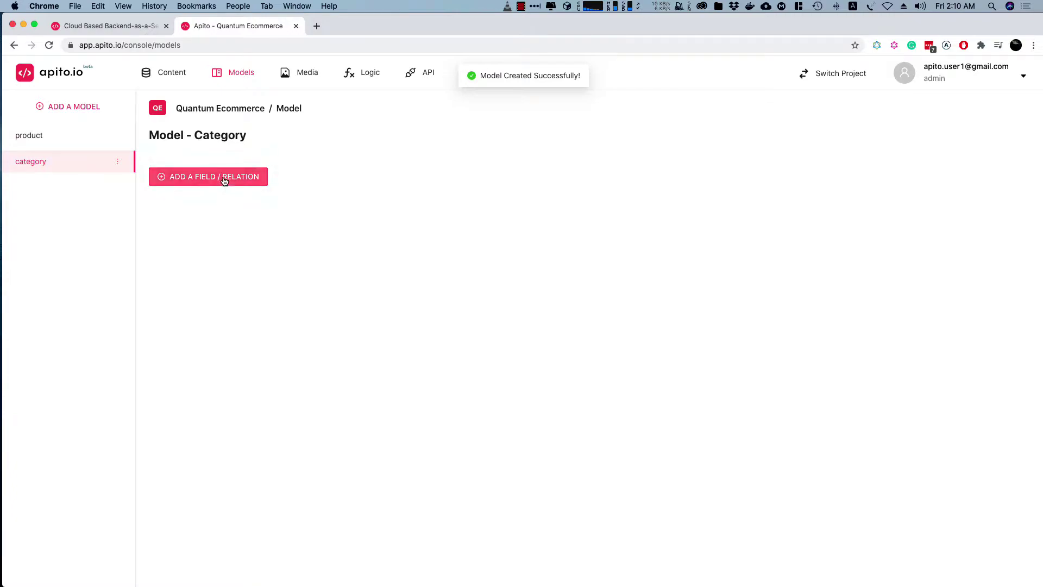
{"action": "left_click", "coordinate": [224, 180]}
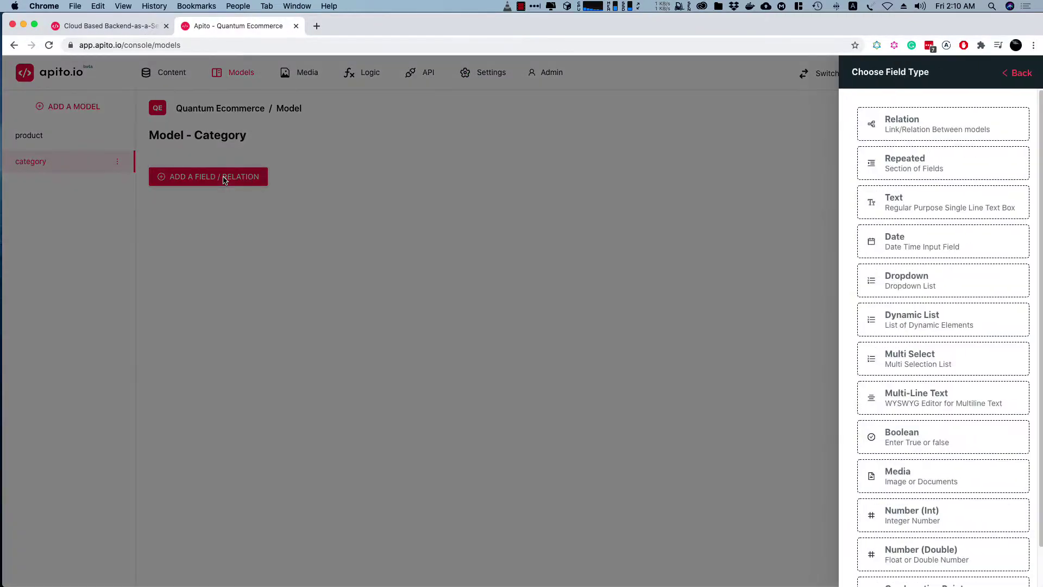
{"action": "left_click", "coordinate": [904, 204]}
{"action": "left_click", "coordinate": [961, 134]}
{"action": "type", "text": "Name"}
{"action": "left_click", "coordinate": [961, 122]}
{"action": "left_click", "coordinate": [905, 256]}
{"action": "left_click", "coordinate": [960, 571]}
Add a single-line text field labelled "Label" to the category model and make it required.
{"action": "left_click", "coordinate": [898, 206]}
{"action": "left_click", "coordinate": [941, 135]}
{"action": "type", "text": "Label"}
{"action": "left_click", "coordinate": [878, 256]}
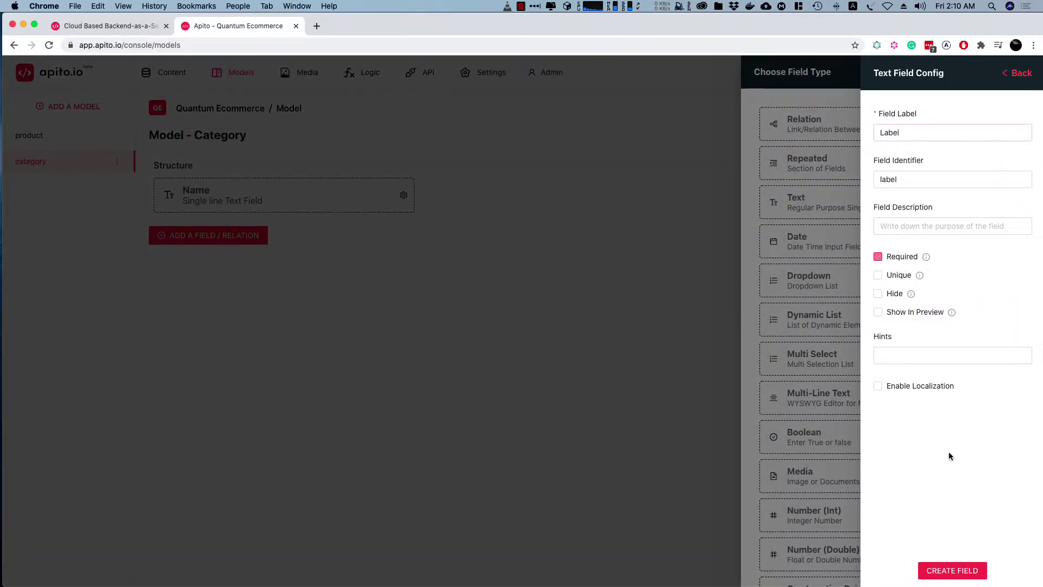
{"action": "left_click", "coordinate": [950, 570]}
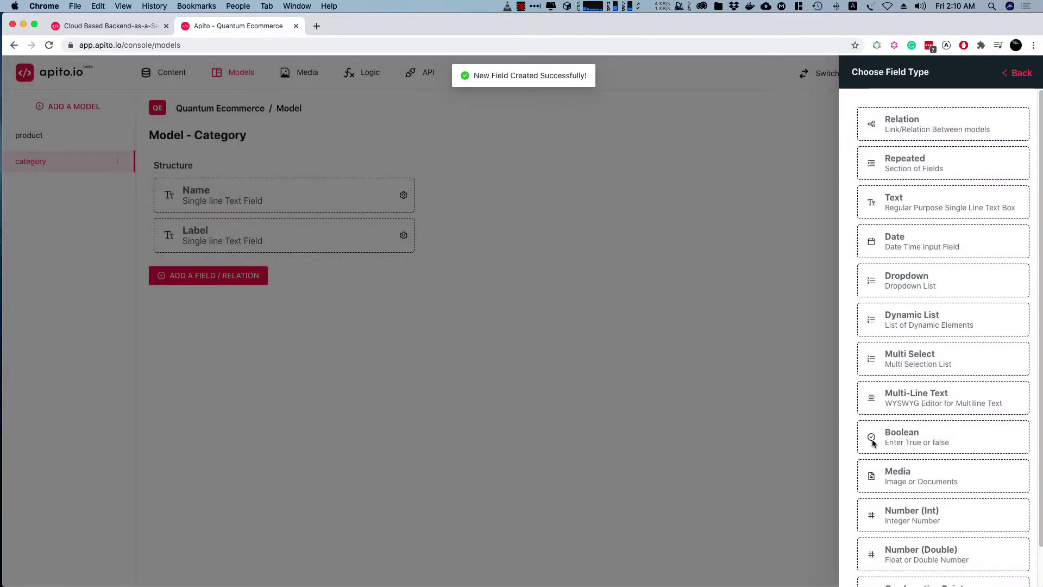
Add a media field labelled "icon" to the category model.
{"action": "left_click", "coordinate": [873, 478]}
{"action": "left_click", "coordinate": [926, 132]}
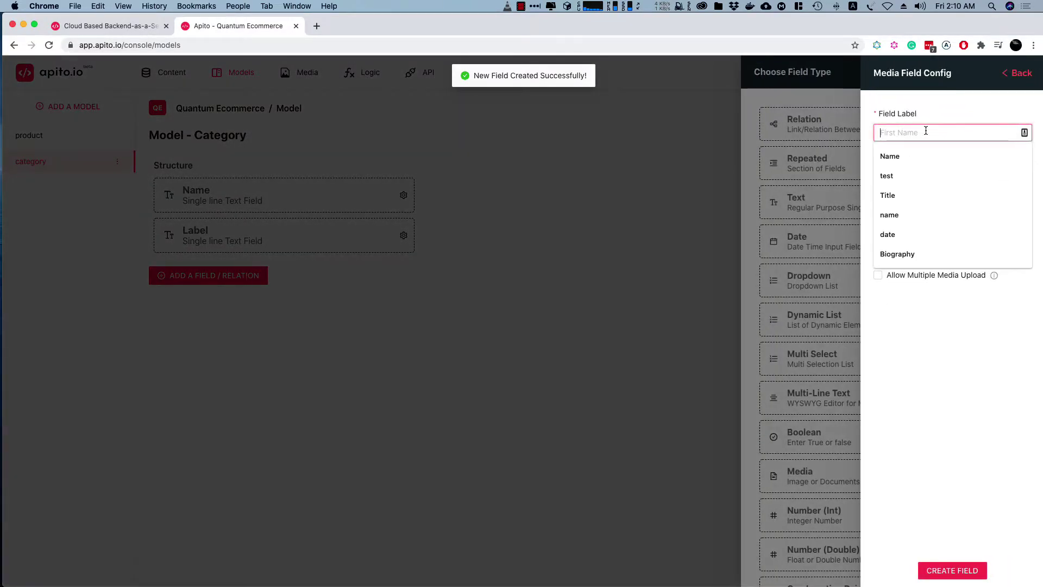
{"action": "type", "text": "icon"}
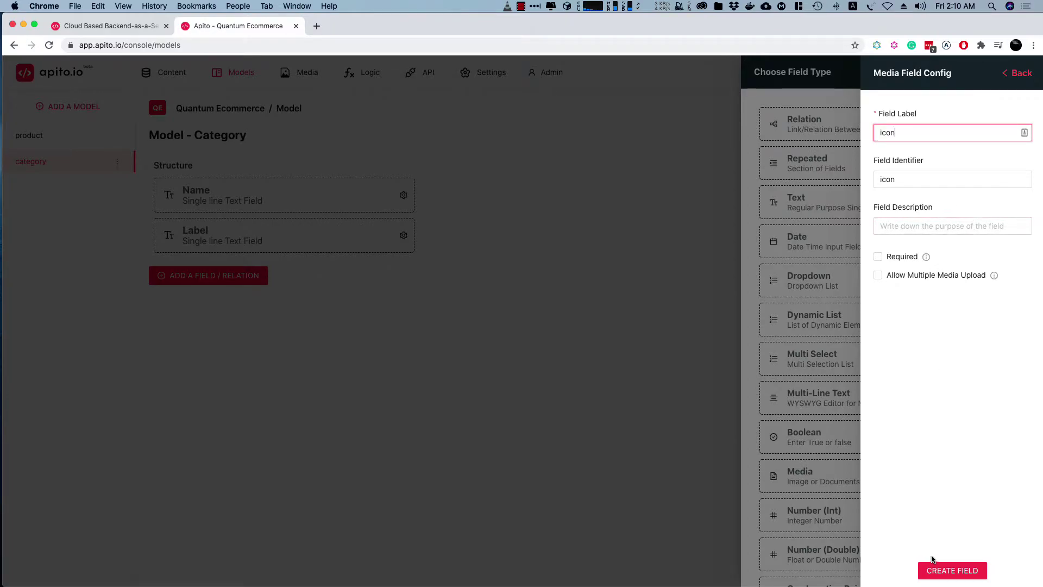
{"action": "left_click", "coordinate": [942, 575]}
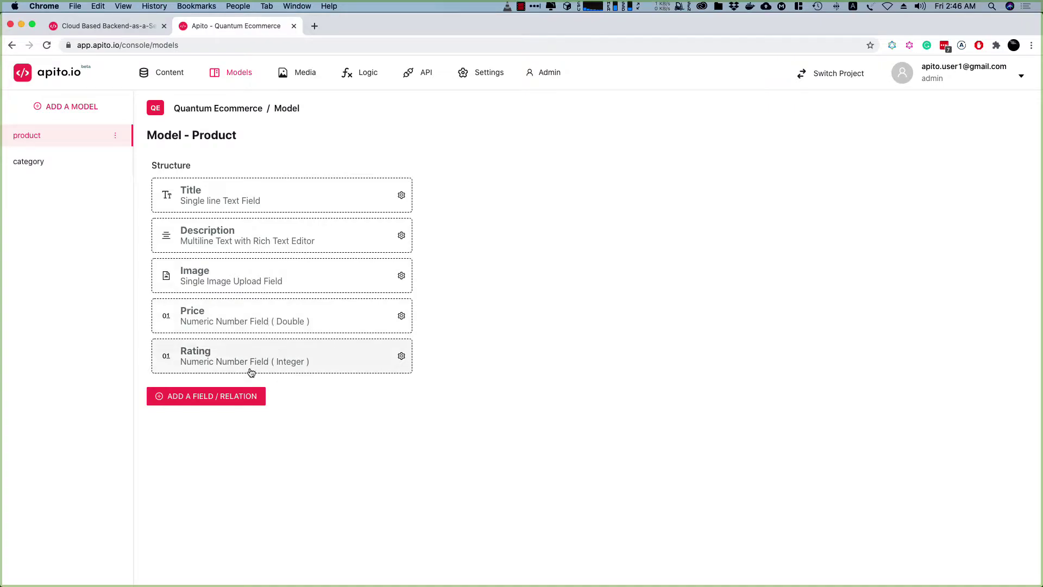
Create a relation on the product model where product has many categories and category has many products.
{"action": "left_click", "coordinate": [216, 401]}
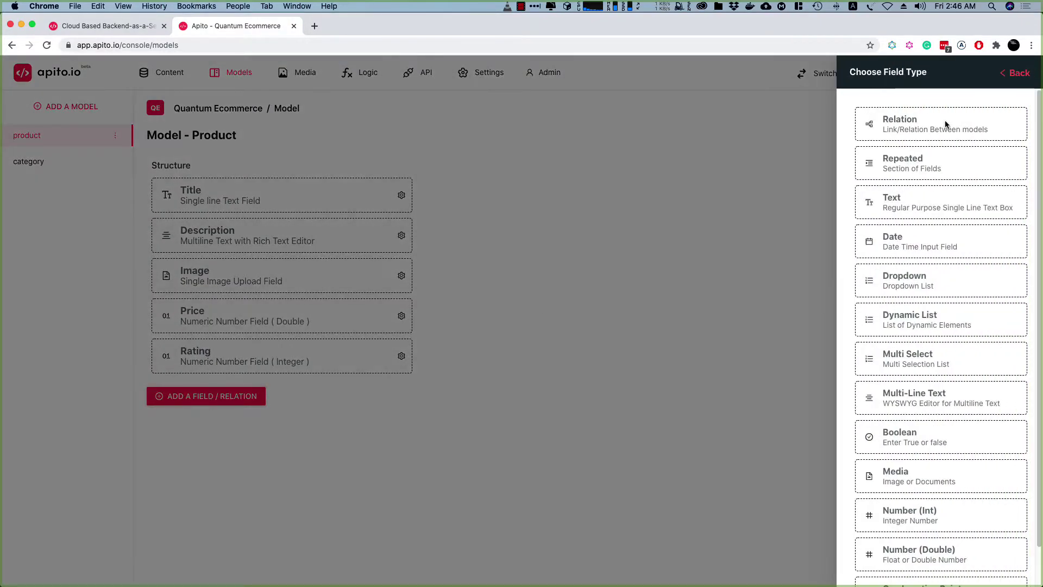
{"action": "left_click", "coordinate": [883, 123]}
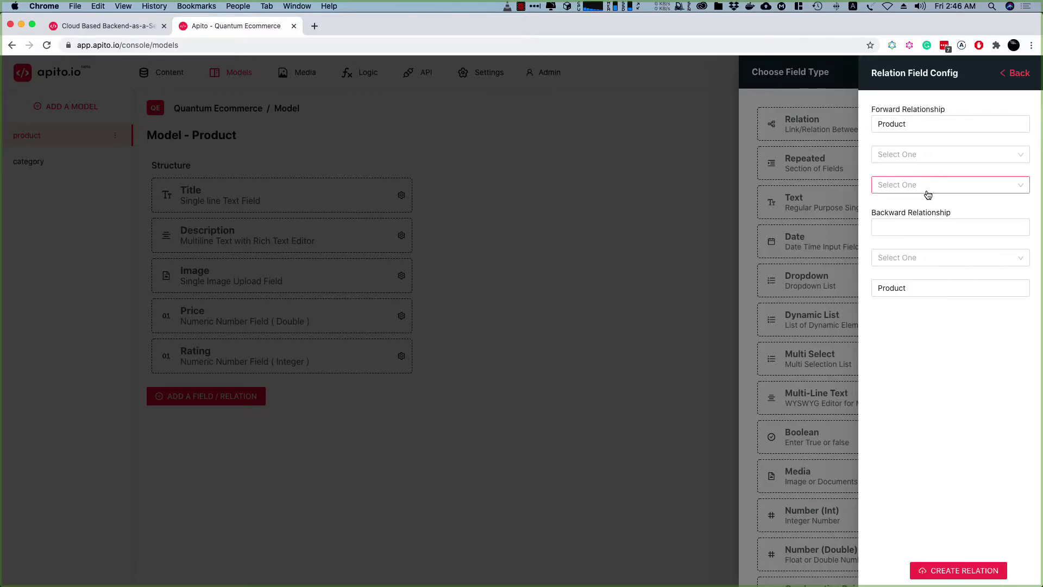
{"action": "left_click", "coordinate": [902, 154]}
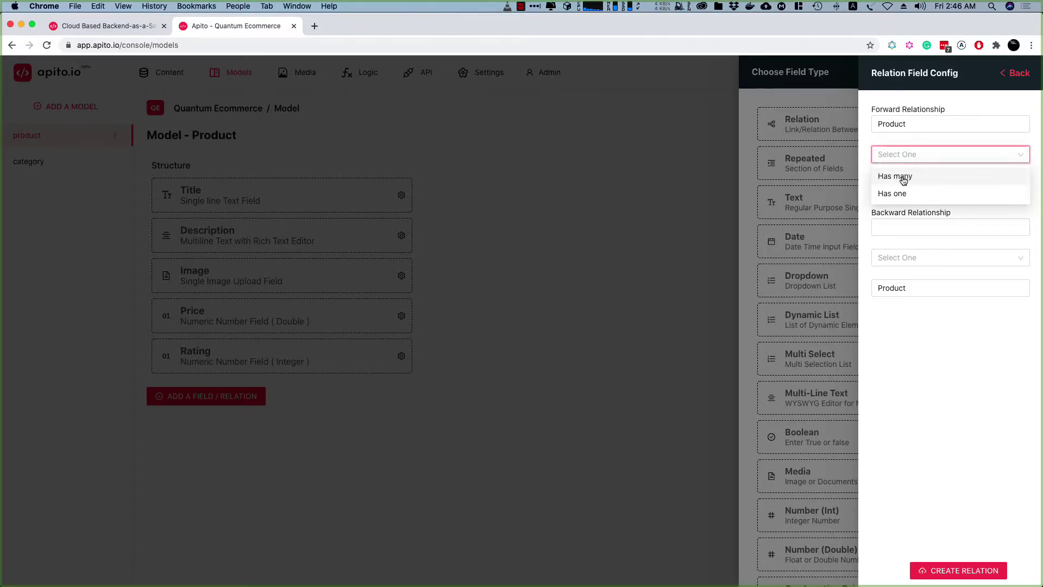
{"action": "left_click", "coordinate": [903, 176]}
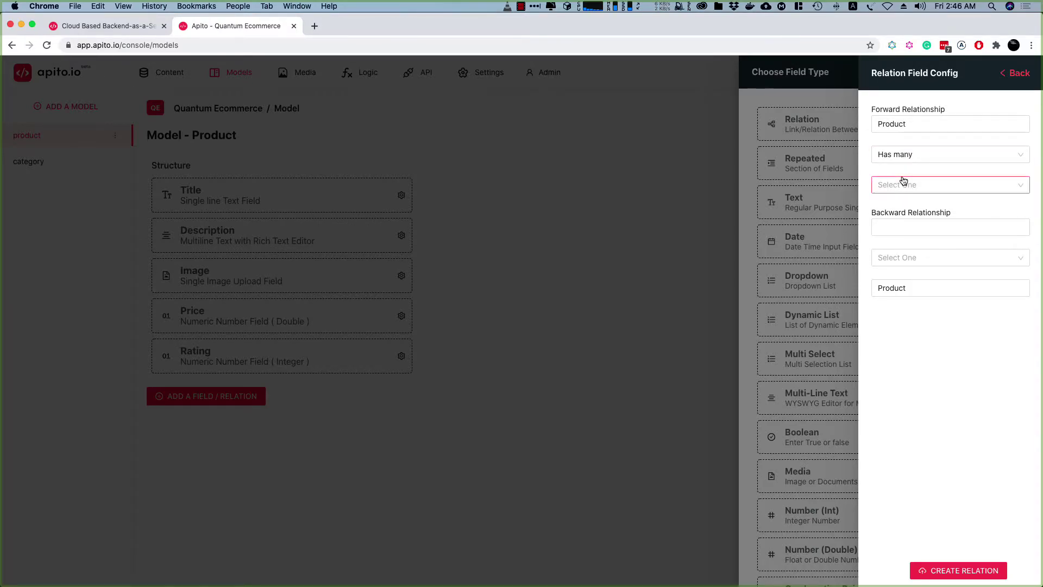
{"action": "left_click", "coordinate": [903, 181]}
{"action": "left_click", "coordinate": [908, 206]}
{"action": "left_click", "coordinate": [905, 258]}
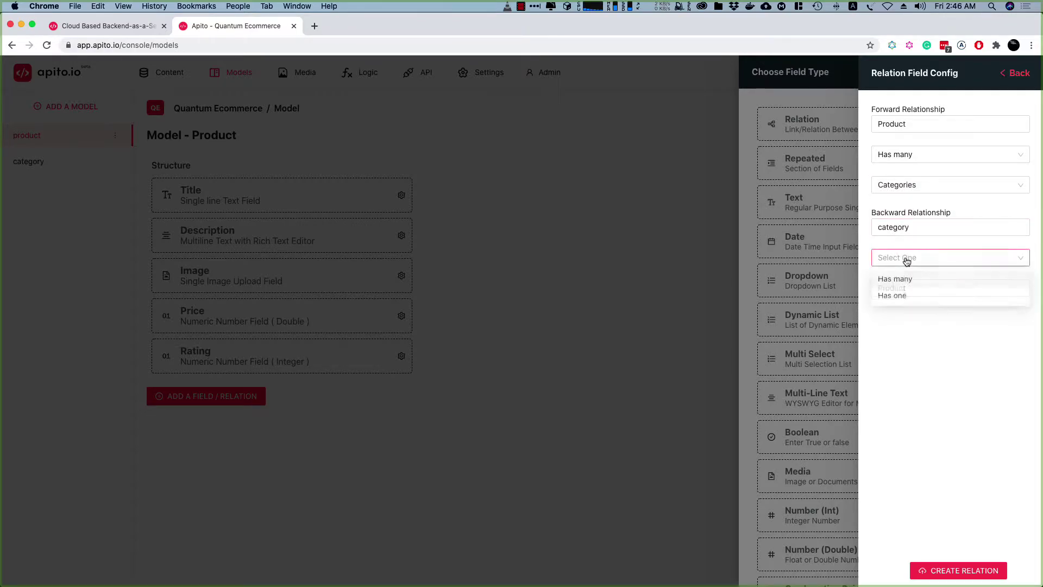
{"action": "left_click", "coordinate": [894, 278]}
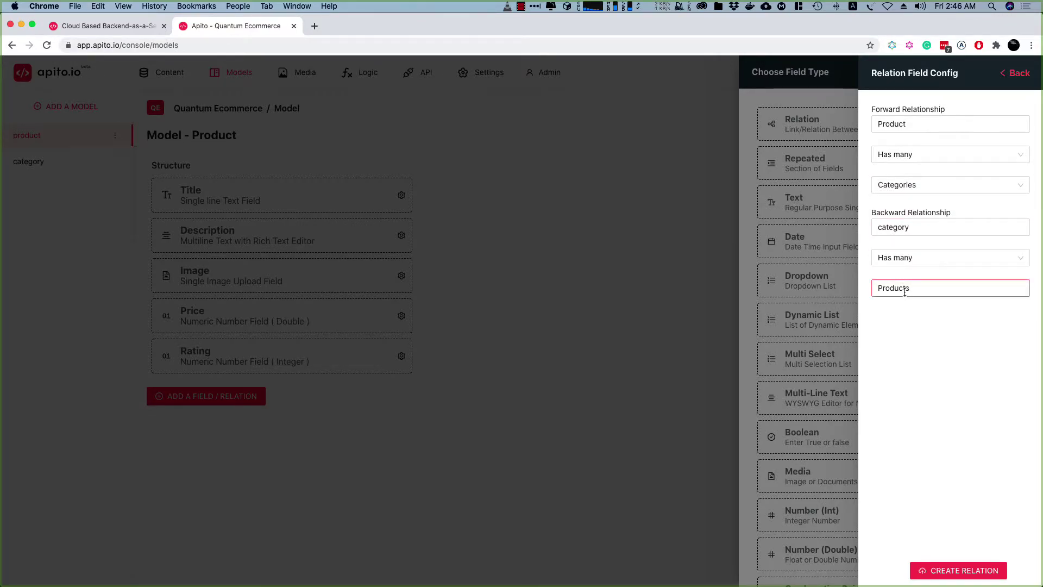
{"action": "left_click", "coordinate": [961, 574]}
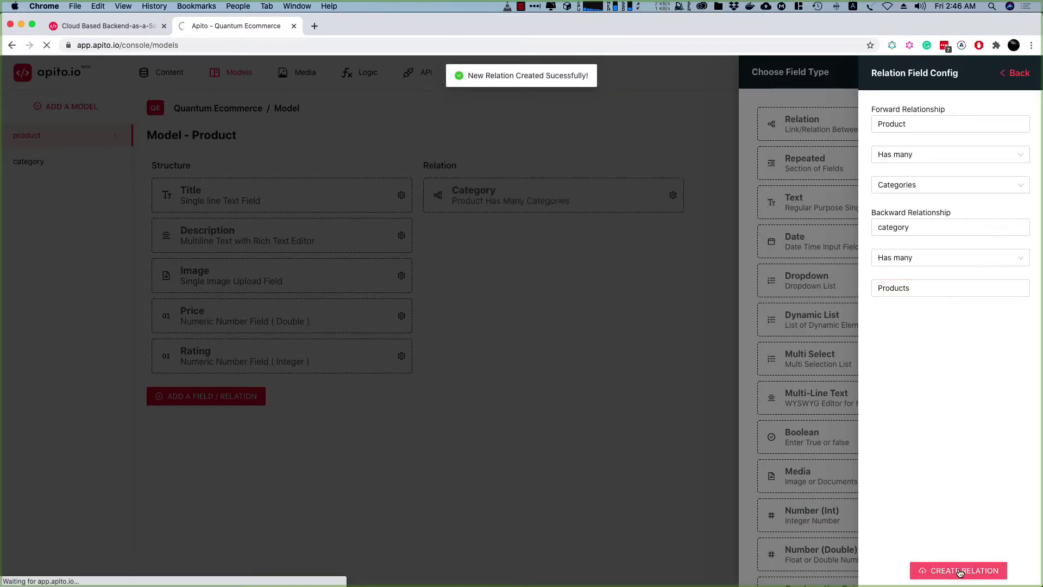
{"action": "left_click", "coordinate": [502, 459]}
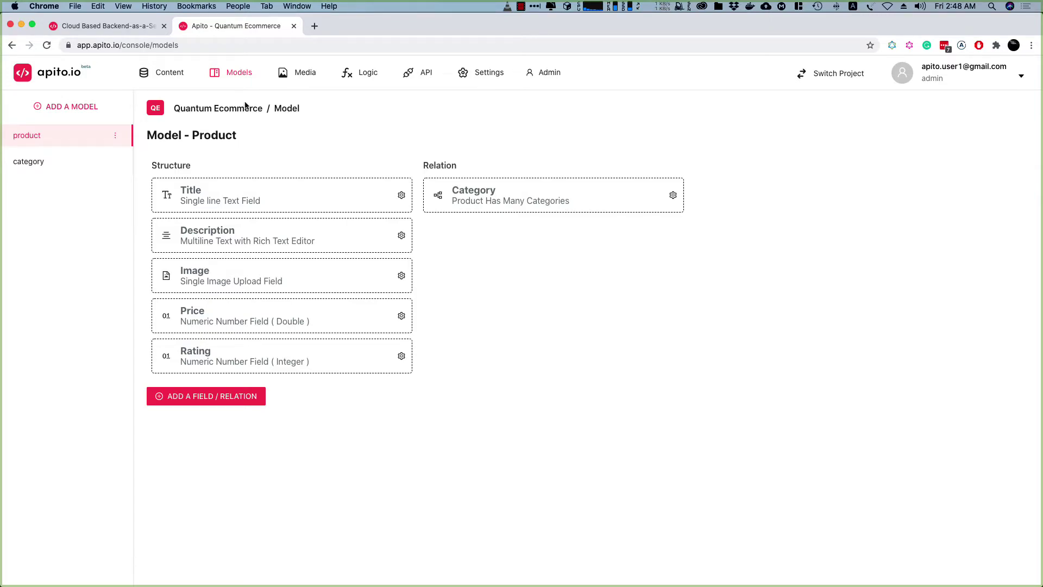
Start a new product content entry with the title "Bluetooth Speakers, DOSS SoundBox Plus".
{"action": "left_click", "coordinate": [164, 79]}
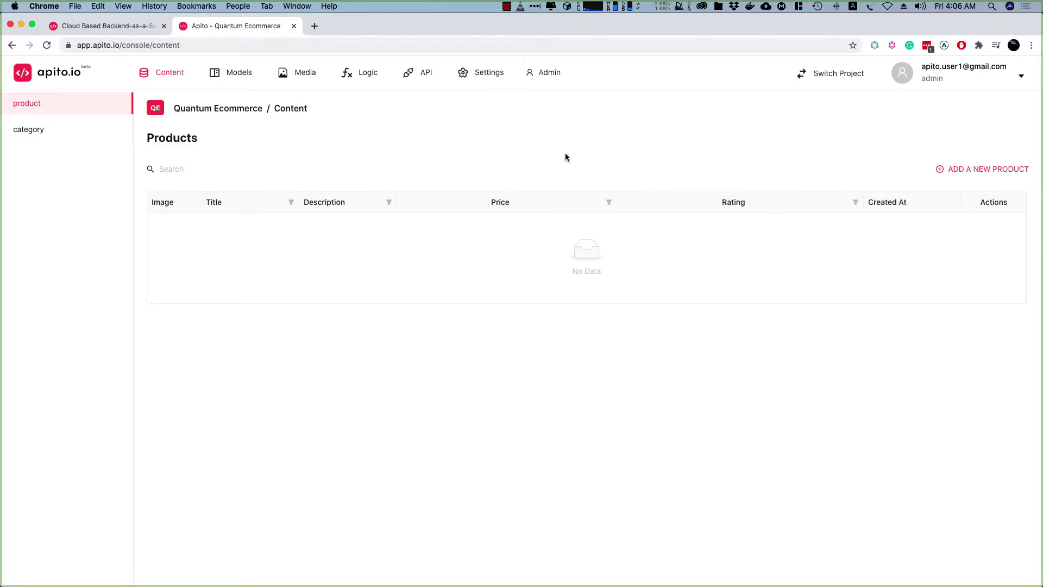
{"action": "left_click", "coordinate": [974, 171]}
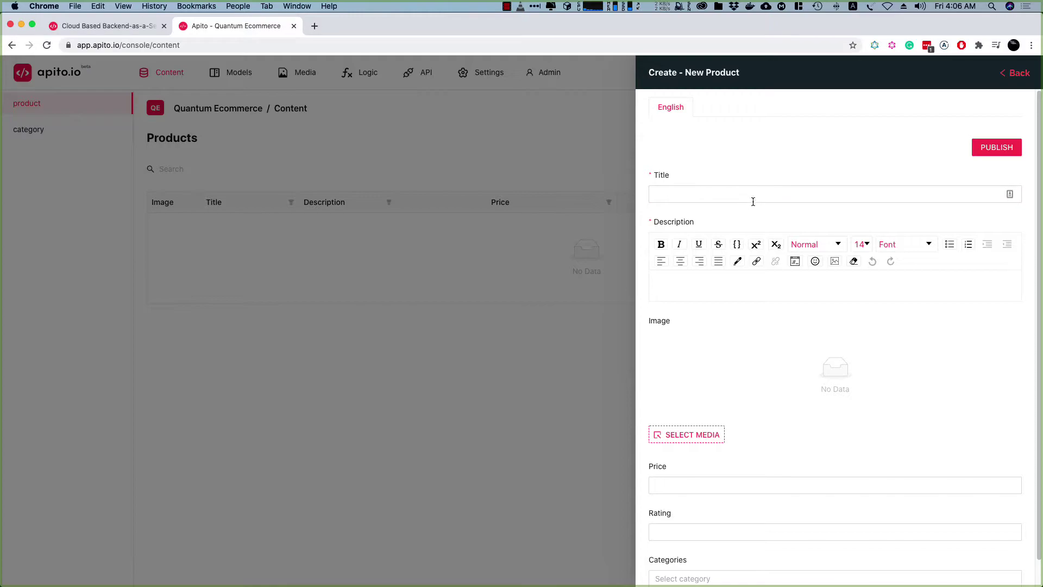
{"action": "left_click", "coordinate": [707, 194]}
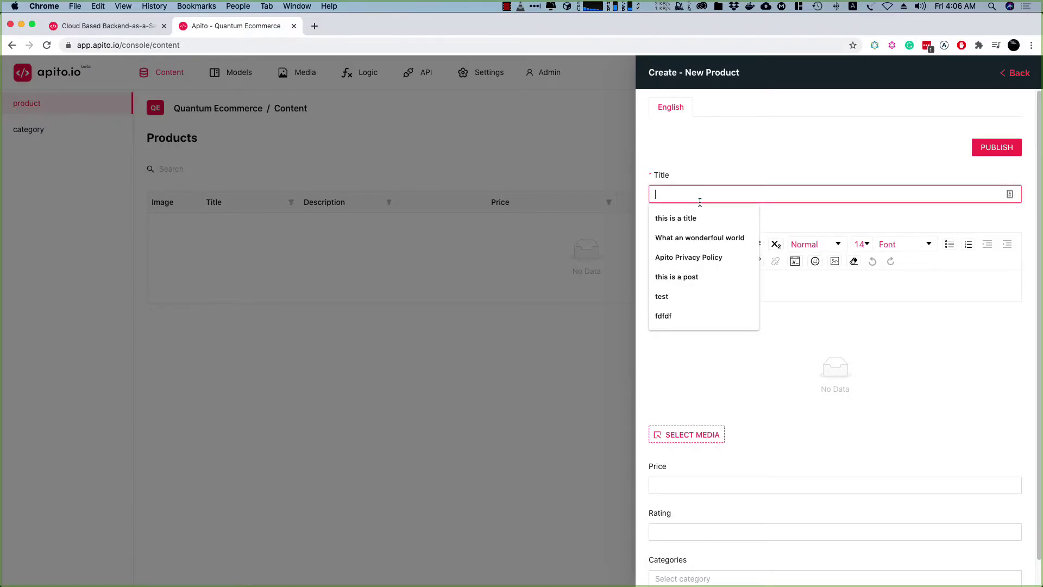
{"action": "left_click", "coordinate": [737, 156]}
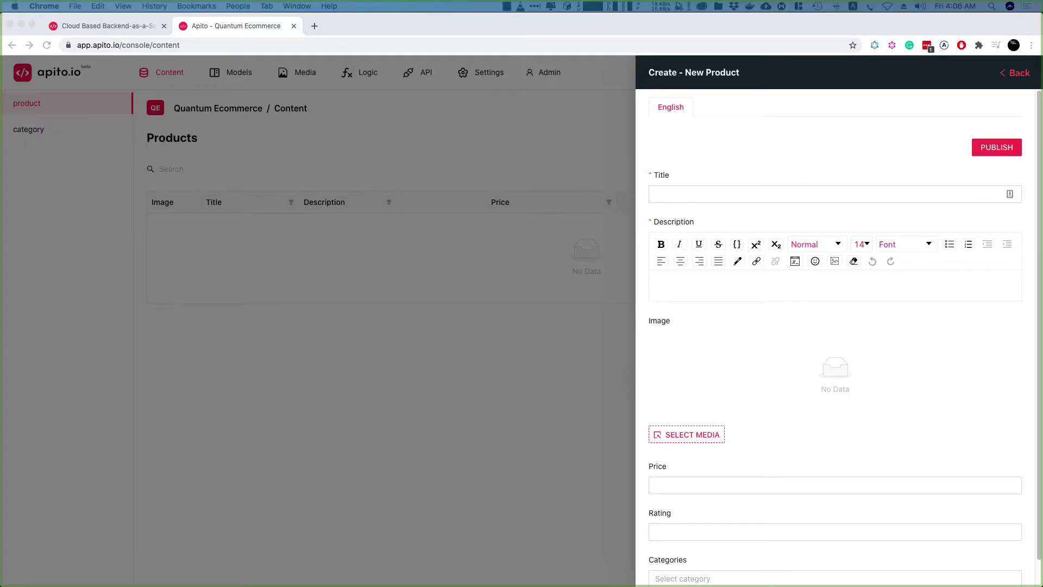
{"action": "left_click", "coordinate": [701, 196]}
{"action": "type", "text": "Bluetooth Speakers, DOSS SoundBox Plus"}
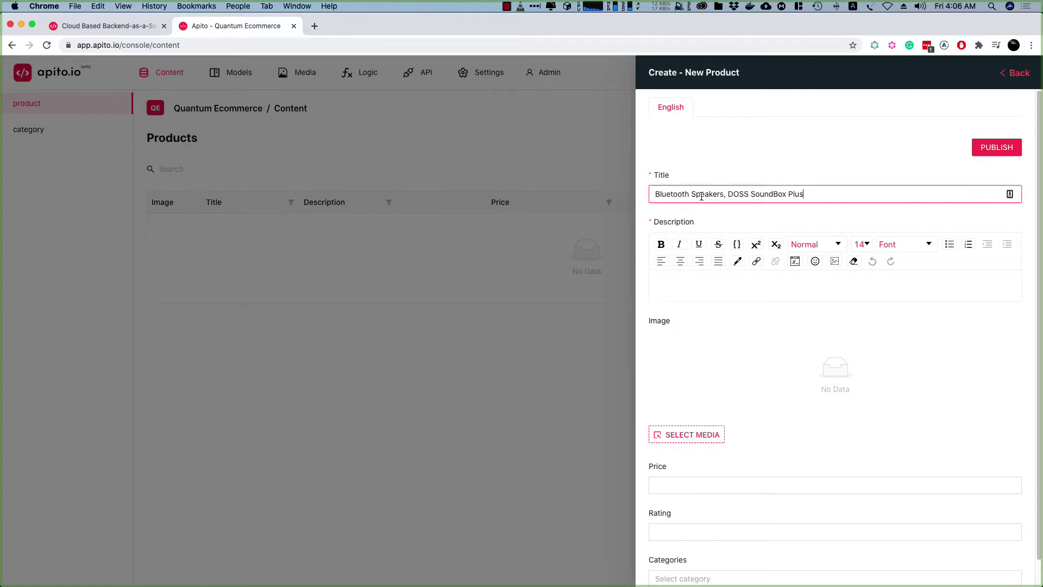
Fill in the product's description with the DOSS SoundBox Plus text, from "Bluetooth Speakers" through "16W HD Sound and Deep Bass" to "Outdoor, Travel - Black".
{"action": "key", "text": "super+Tab"}
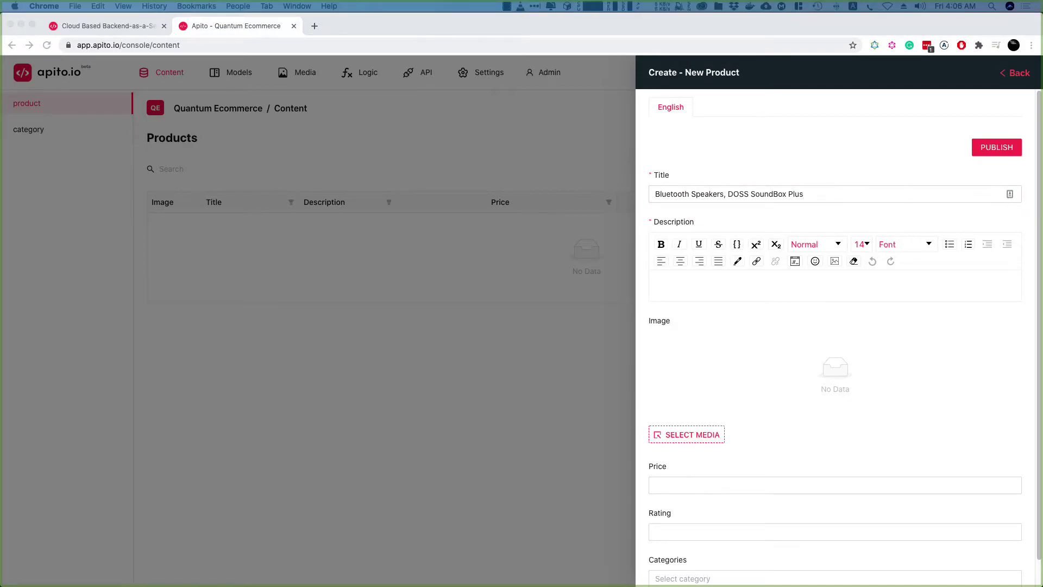
{"action": "left_click", "coordinate": [703, 286]}
{"action": "type", "text": "Bluetooth Speakers, DOSS SoundBox Plus Portable Wireless Bluetooth Speaker with 16W HD Sound and Deep Bass, Wireless Stereo Pairing, 20H Playtime, Wireless Speaker for Home, Outdoor, Travel - Black"}
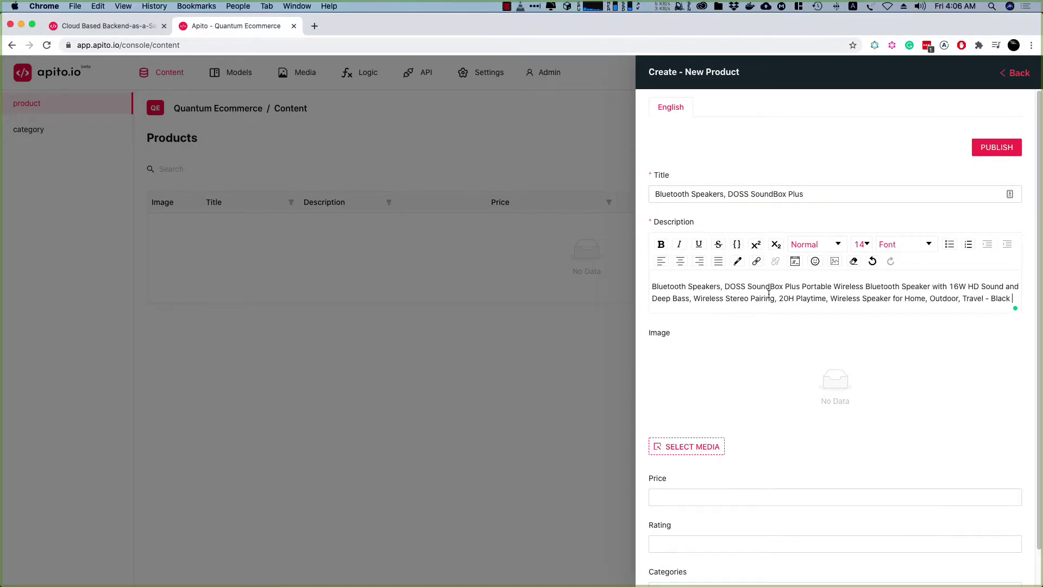
Set the new product's price to 49.99 and its rating to 3.7.
{"action": "key", "text": "super+Tab"}
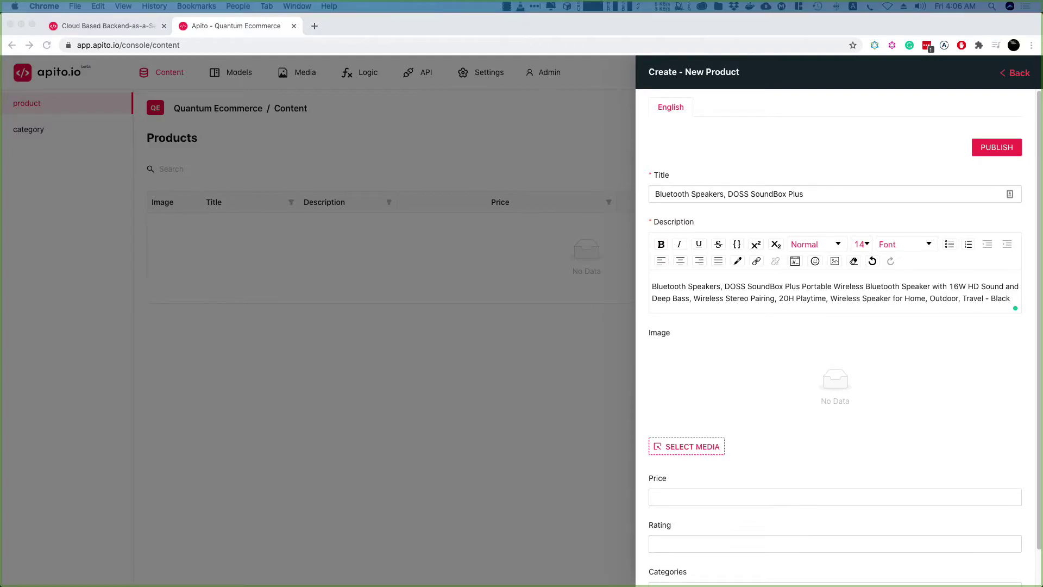
{"action": "key", "text": "super+Tab"}
{"action": "left_click", "coordinate": [683, 497]}
{"action": "type", "text": "49.99"}
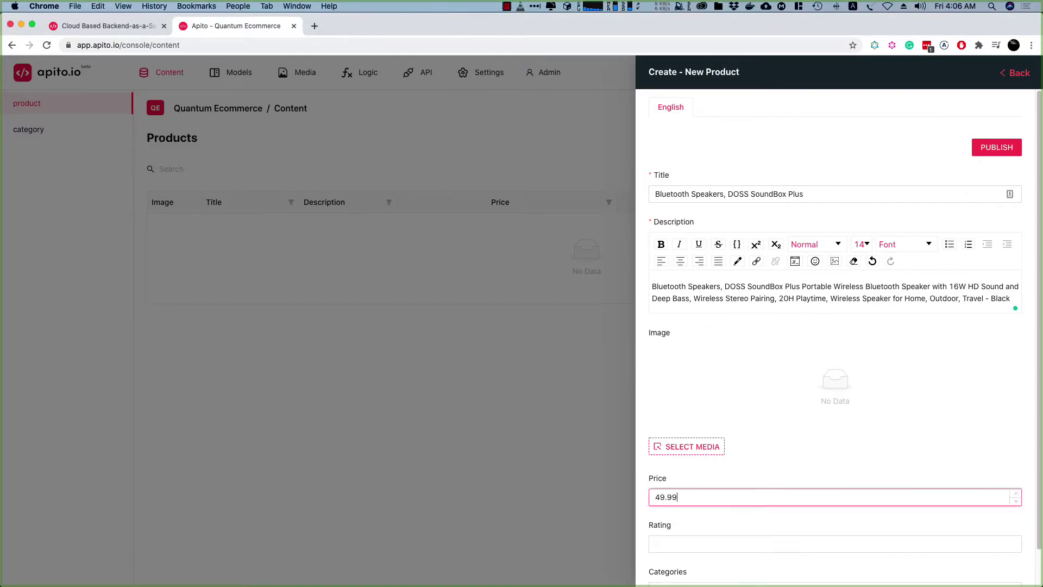
{"action": "key", "text": "super+Tab"}
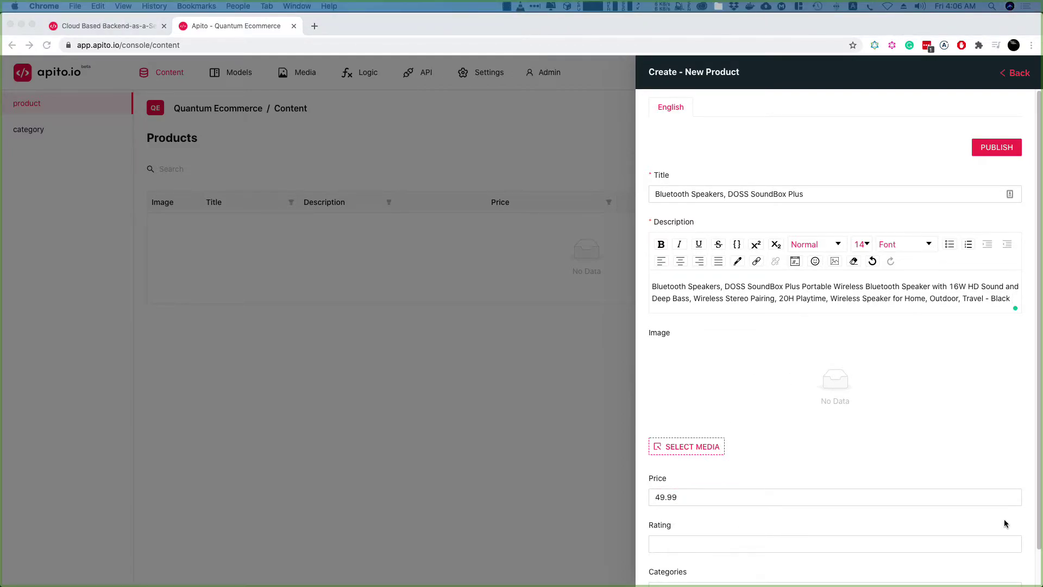
{"action": "left_click", "coordinate": [675, 544]}
{"action": "type", "text": "3.7"}
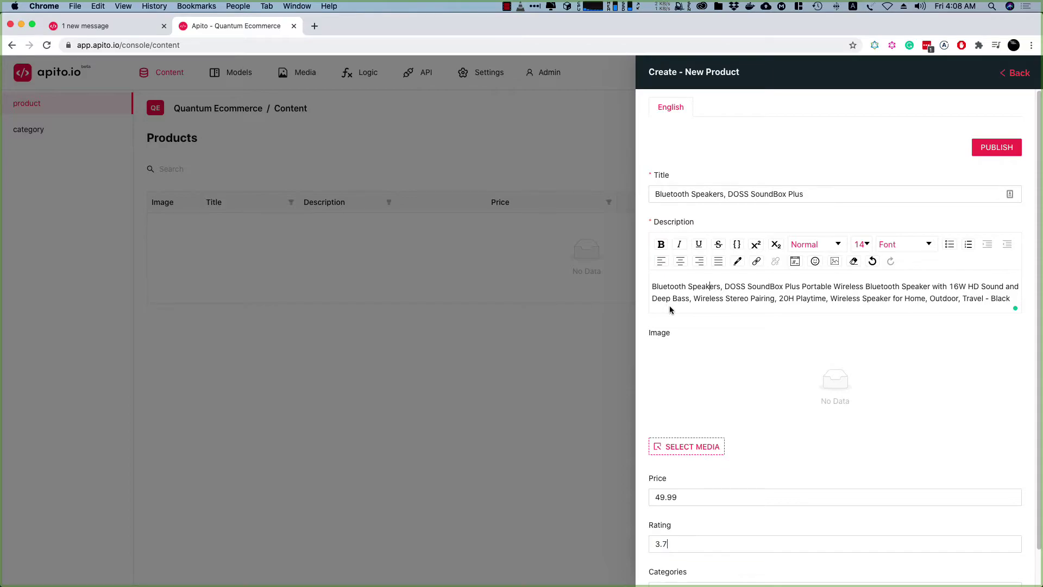
Upload 71VqtdDUzsL._AC_SL1500_.jpg, select 71VqtdDUzsL as the product's image and publish the product.
{"action": "left_click", "coordinate": [688, 447]}
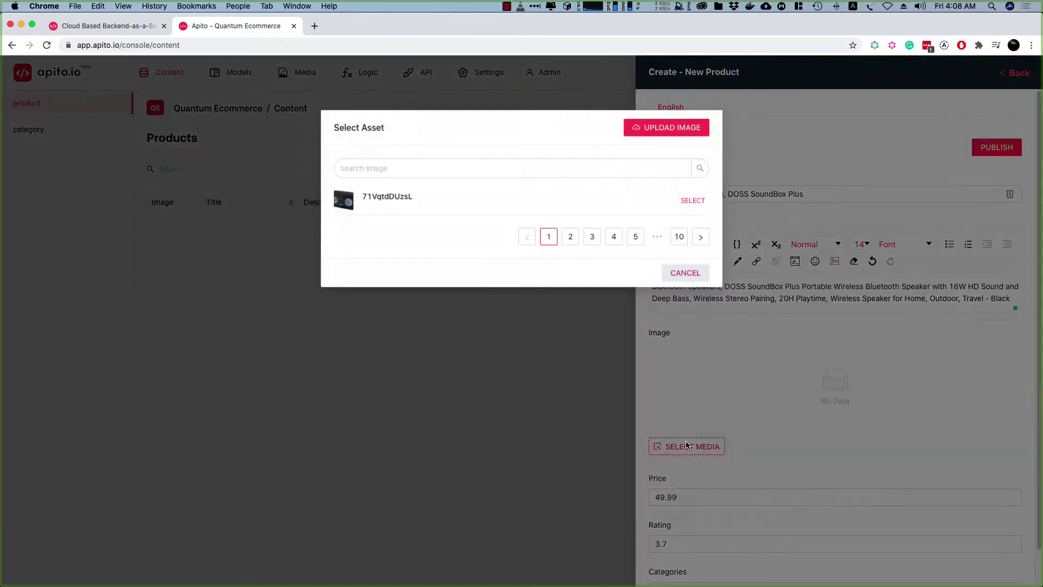
{"action": "left_click", "coordinate": [662, 131]}
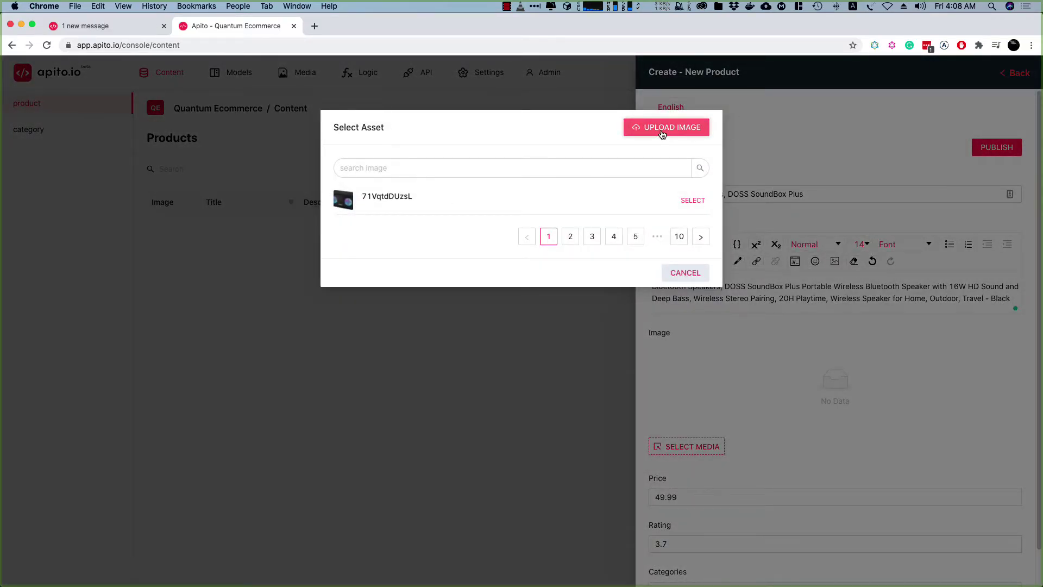
{"action": "left_click", "coordinate": [292, 148]}
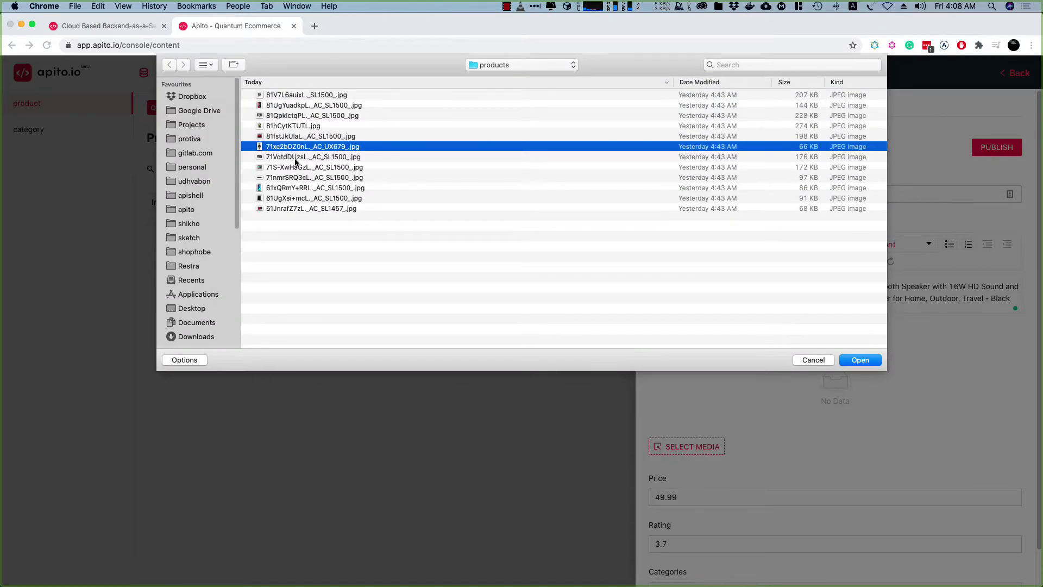
{"action": "left_click", "coordinate": [296, 159]}
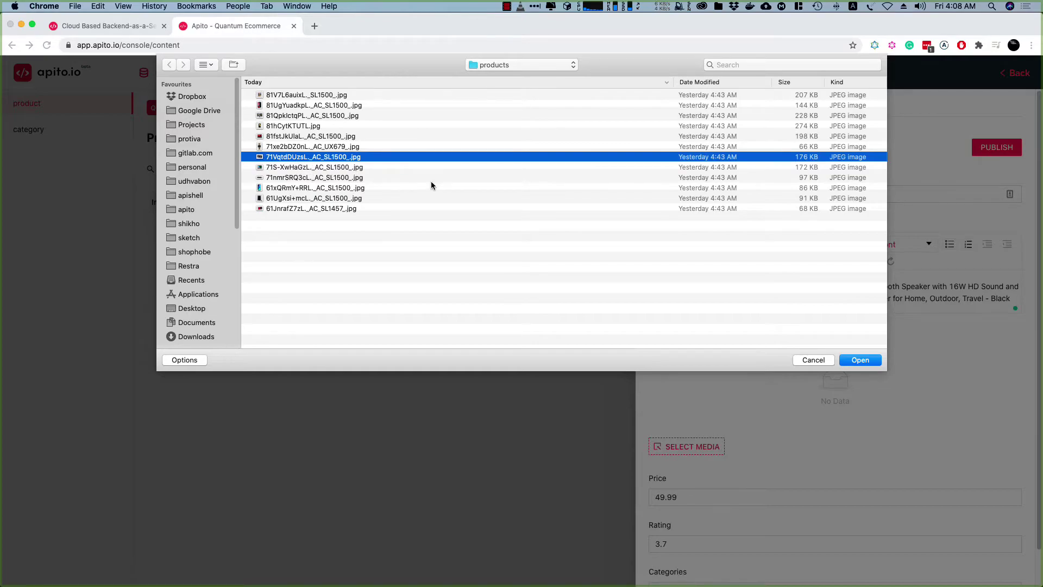
{"action": "key", "text": "Return"}
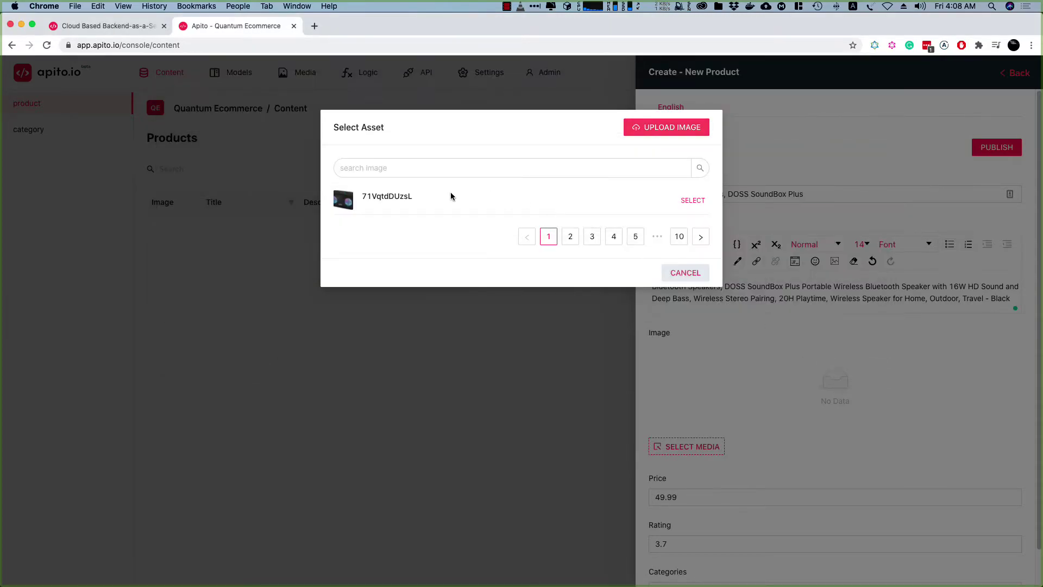
{"action": "left_click", "coordinate": [692, 201]}
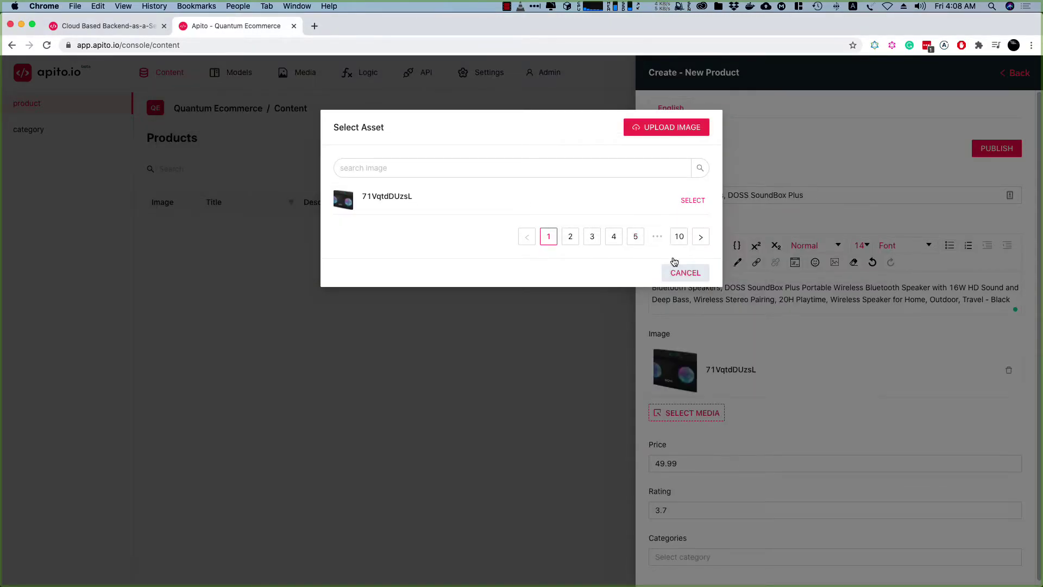
{"action": "left_click", "coordinate": [694, 274]}
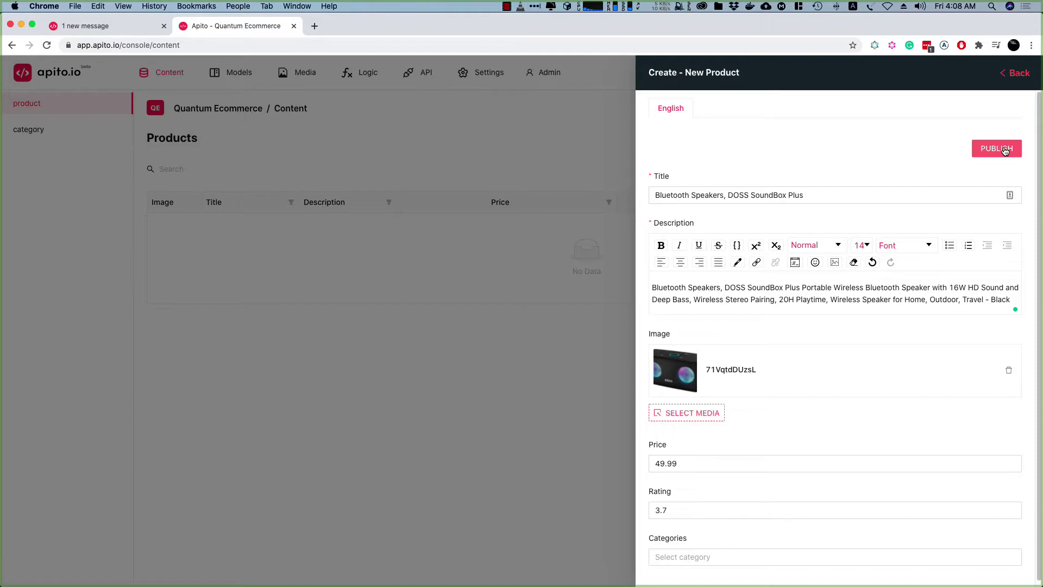
{"action": "left_click", "coordinate": [1005, 150]}
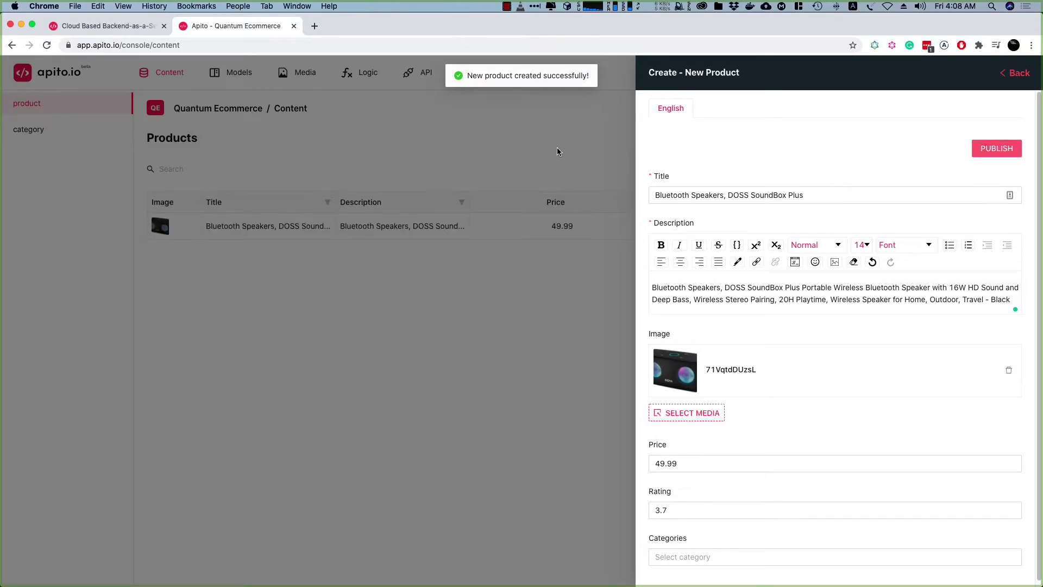
{"action": "left_click", "coordinate": [557, 152]}
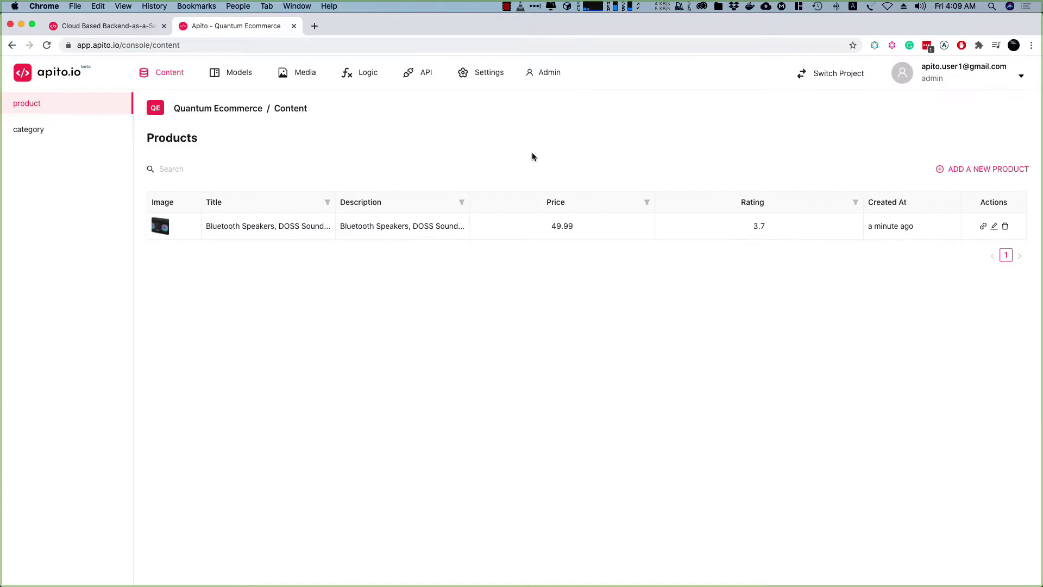
Start a new category content entry with both Name and Label set to "Speakers".
{"action": "left_click", "coordinate": [29, 129]}
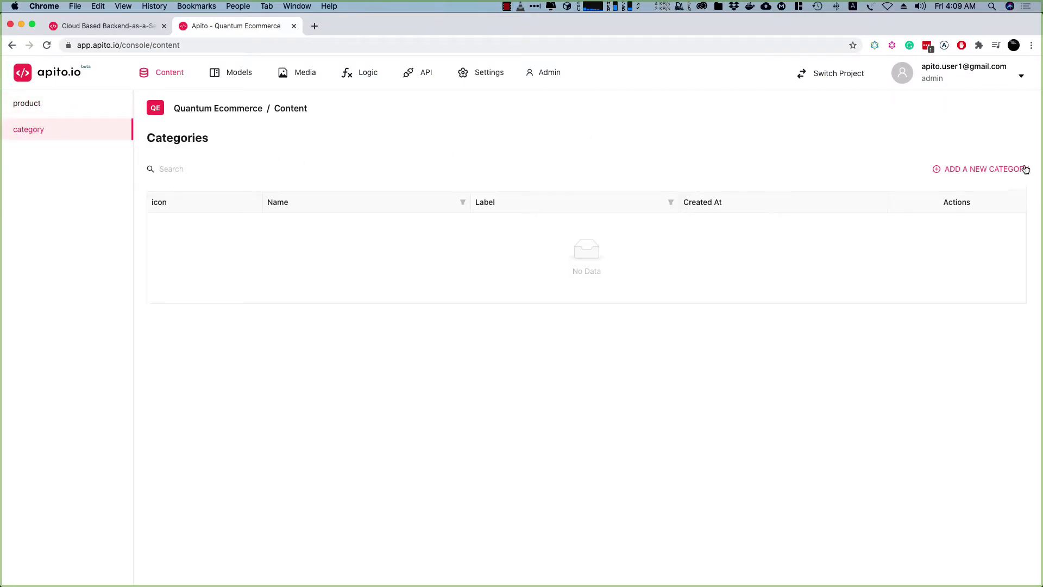
{"action": "left_click", "coordinate": [1008, 168]}
{"action": "left_click", "coordinate": [724, 195]}
{"action": "type", "text": "Speakers"}
{"action": "left_click", "coordinate": [692, 241]}
{"action": "type", "text": "Speakers"}
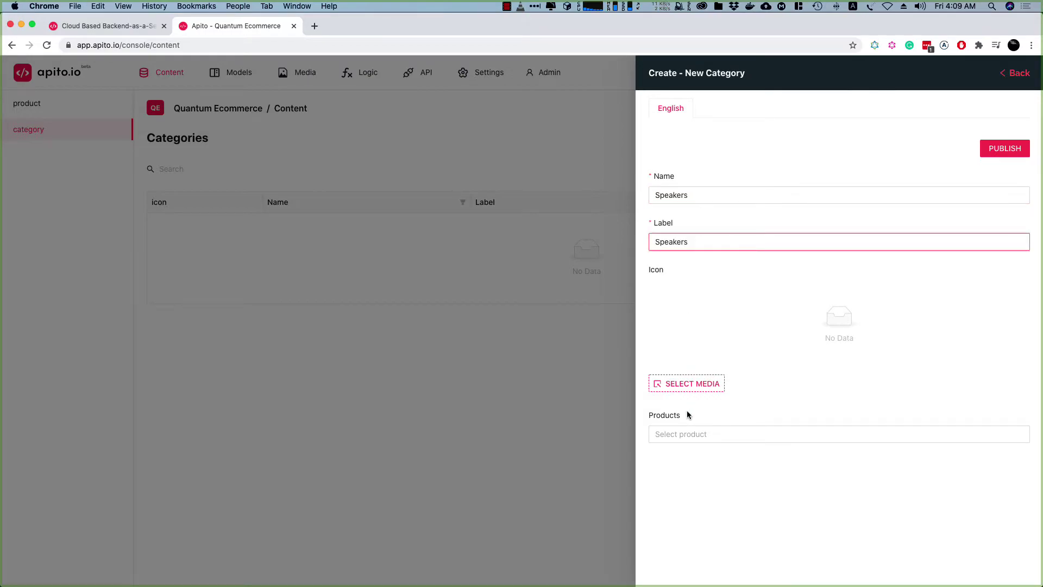
Link the "Bluetooth Speakers, DOSS SoundBox Plus" product to the Speakers category and publish the category.
{"action": "left_click", "coordinate": [697, 436]}
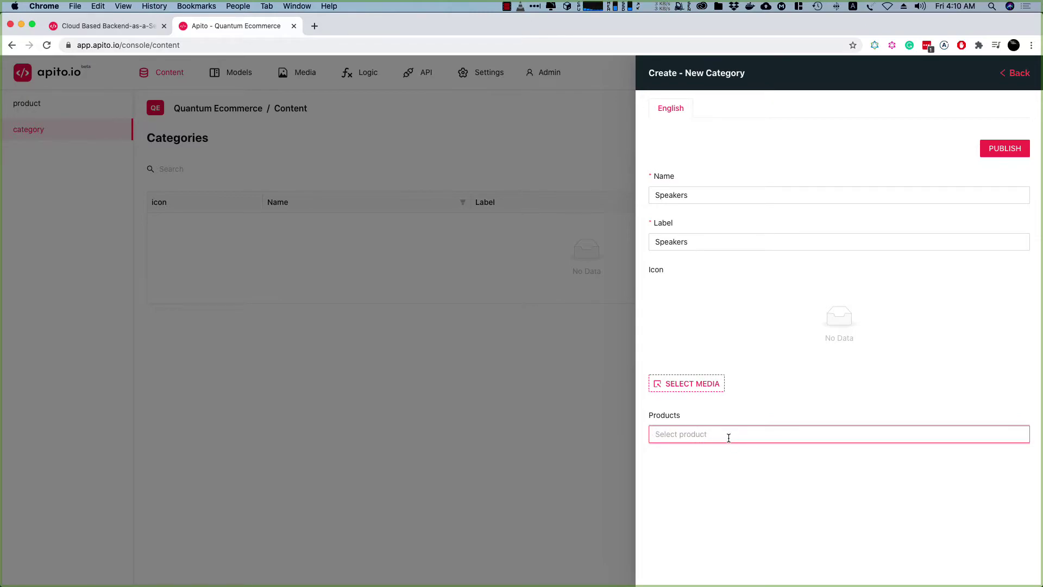
{"action": "type", "text": "sp"}
{"action": "left_click", "coordinate": [720, 457]}
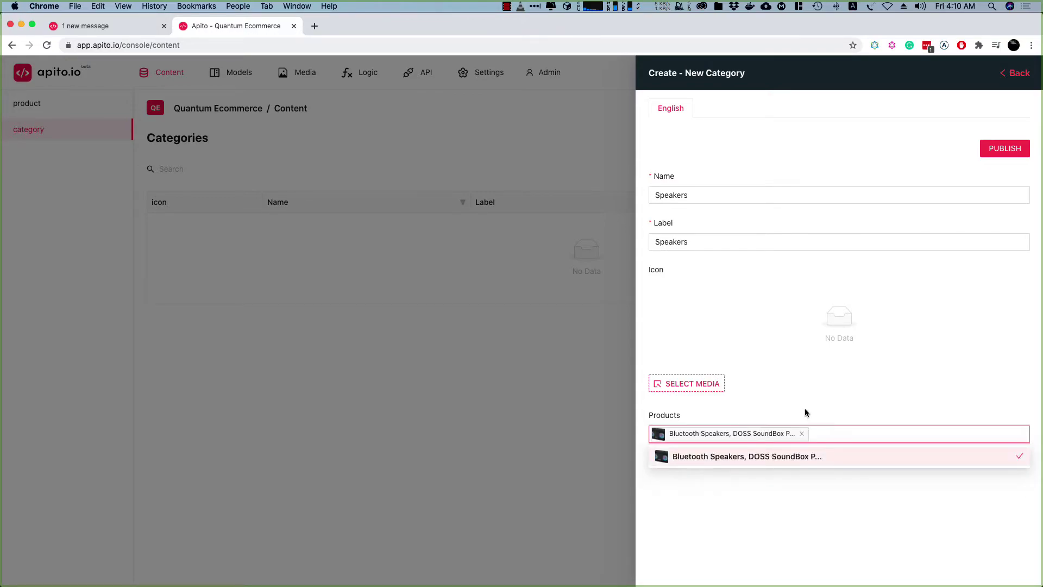
{"action": "left_click", "coordinate": [824, 403]}
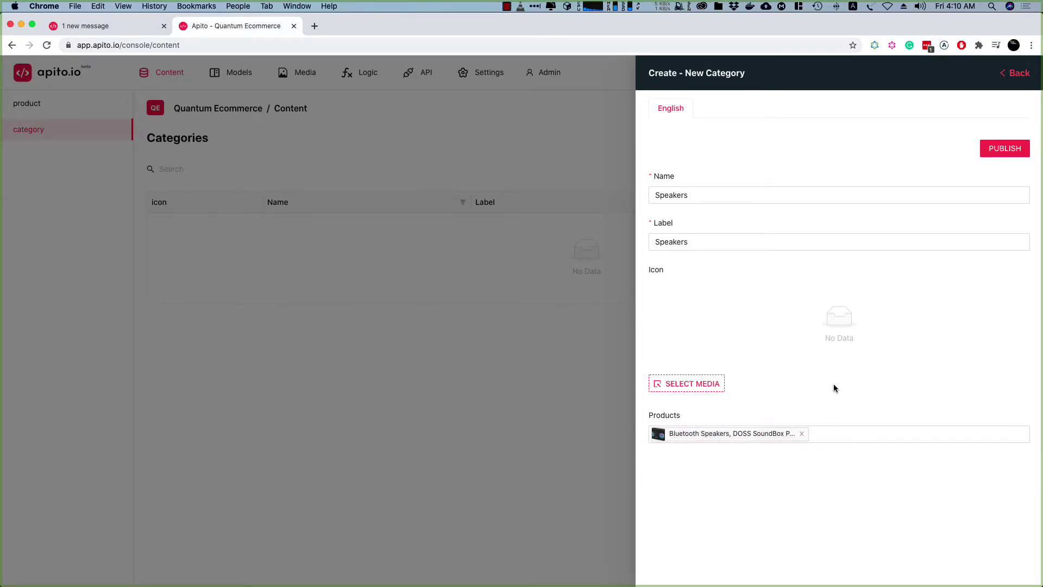
{"action": "left_click", "coordinate": [1002, 151]}
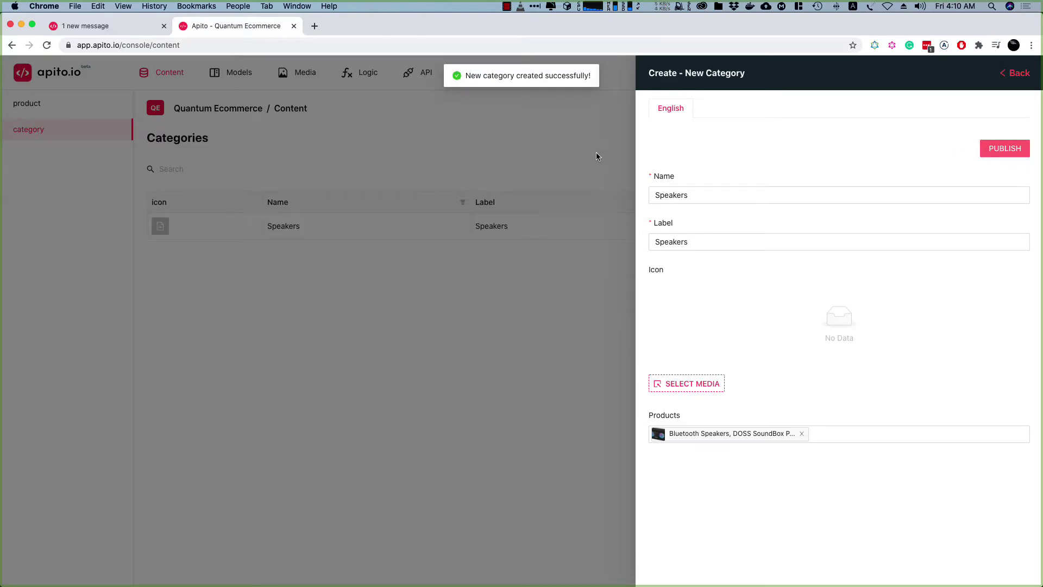
{"action": "left_click", "coordinate": [579, 146]}
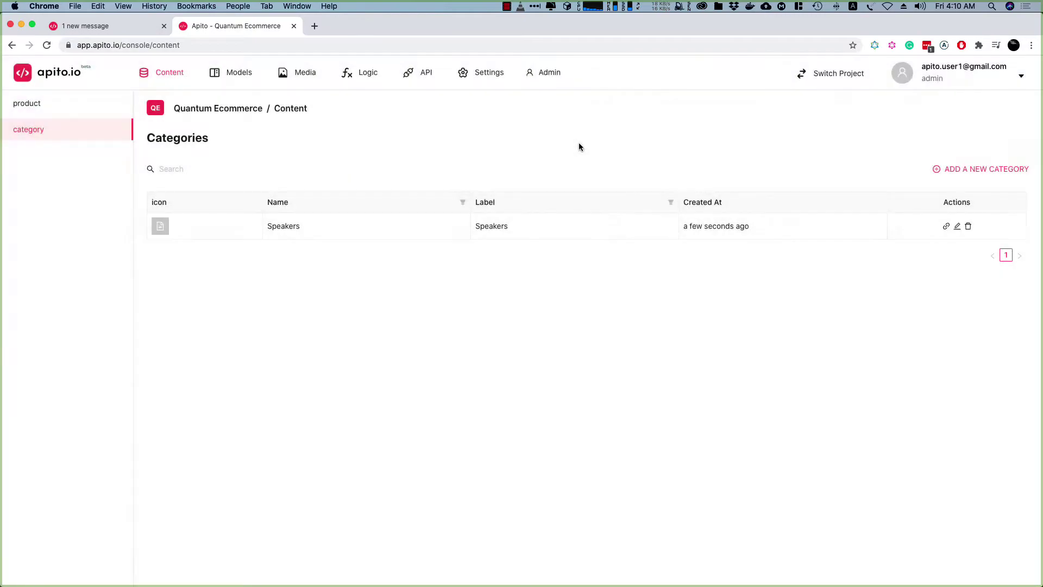
Review the product and category content lists and the product model's structure.
{"action": "left_click", "coordinate": [48, 110]}
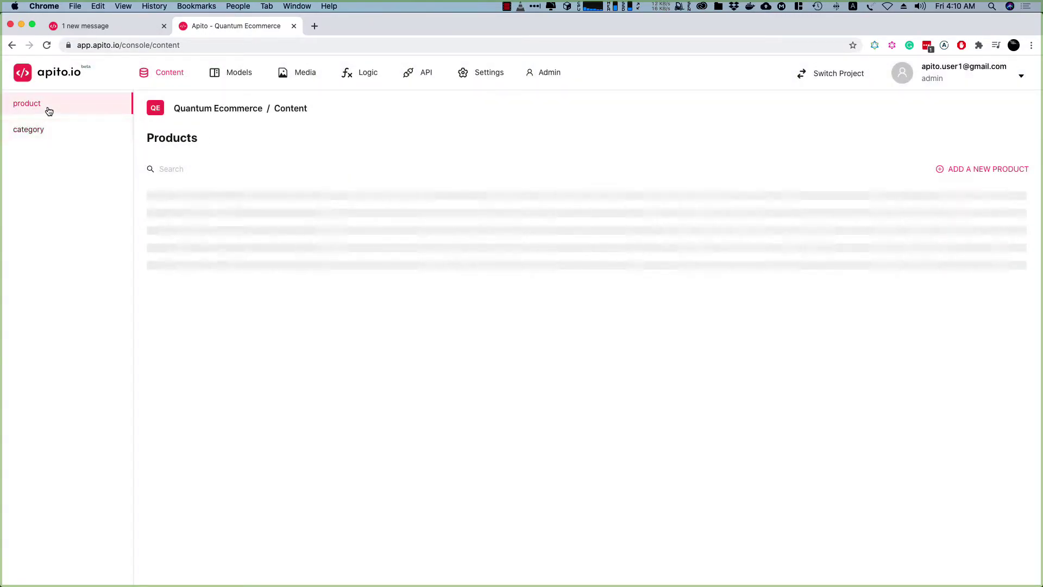
{"action": "left_click", "coordinate": [42, 135]}
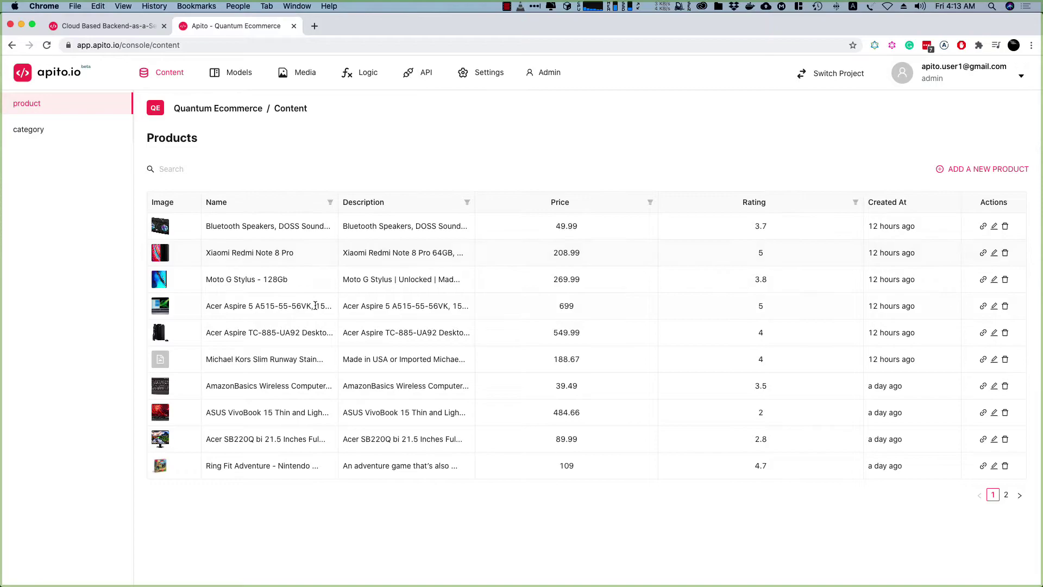
{"action": "left_click_drag", "start_coordinate": [208, 226], "coordinate": [468, 471]}
{"action": "left_click", "coordinate": [469, 472]}
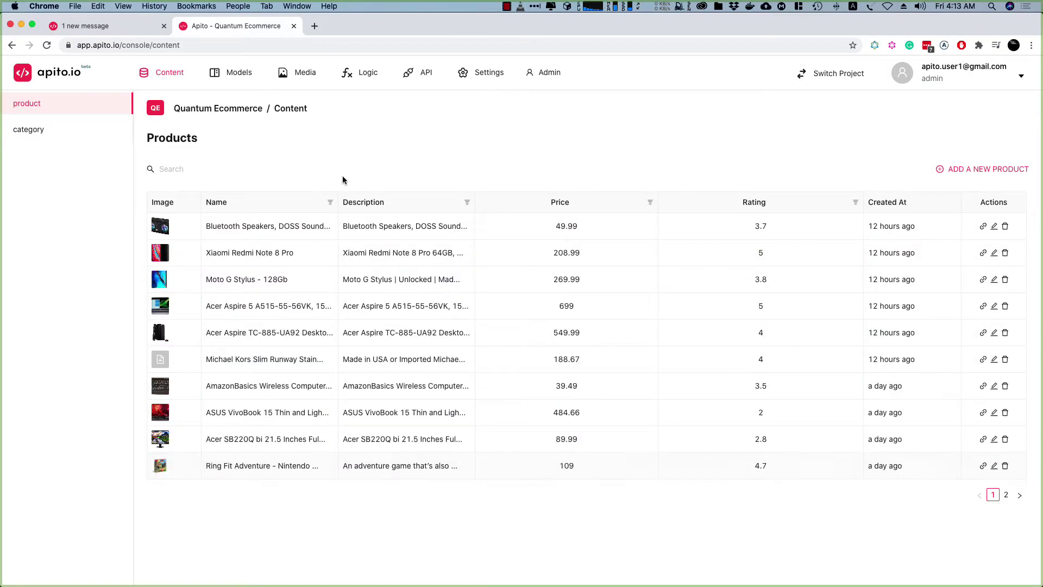
{"action": "left_click", "coordinate": [52, 134]}
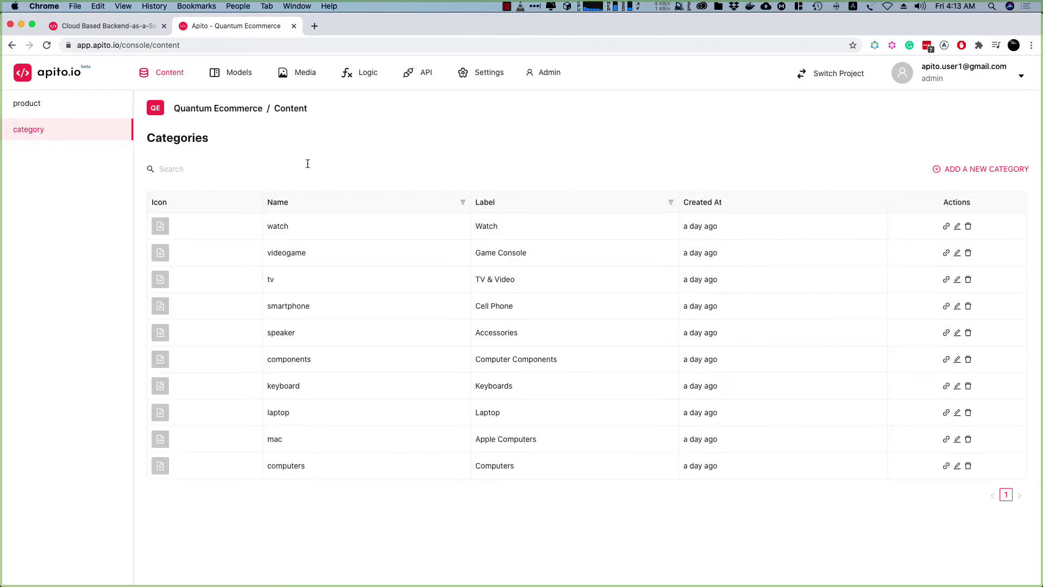
{"action": "left_click", "coordinate": [36, 105]}
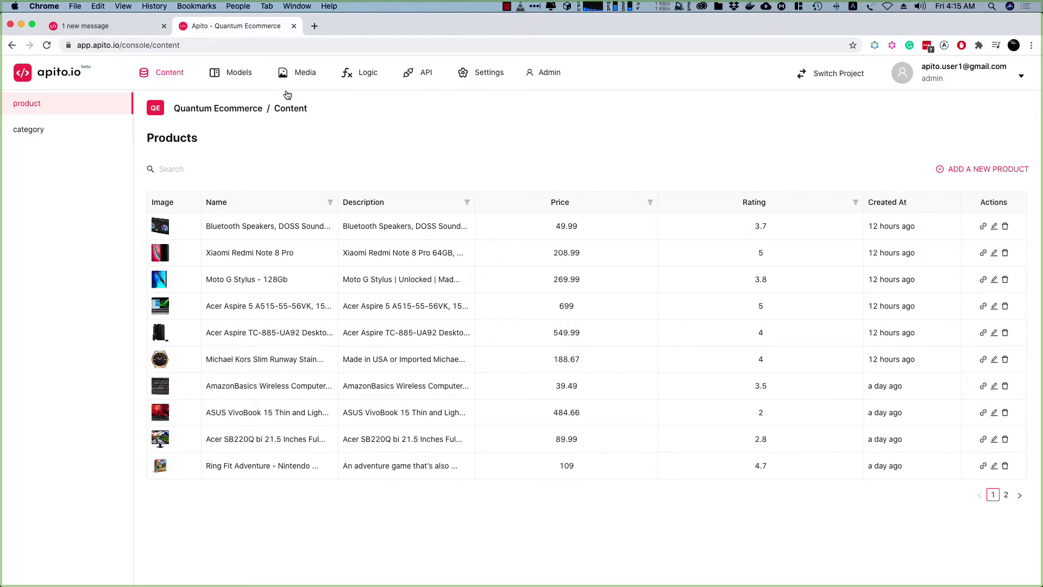
{"action": "left_click", "coordinate": [233, 77]}
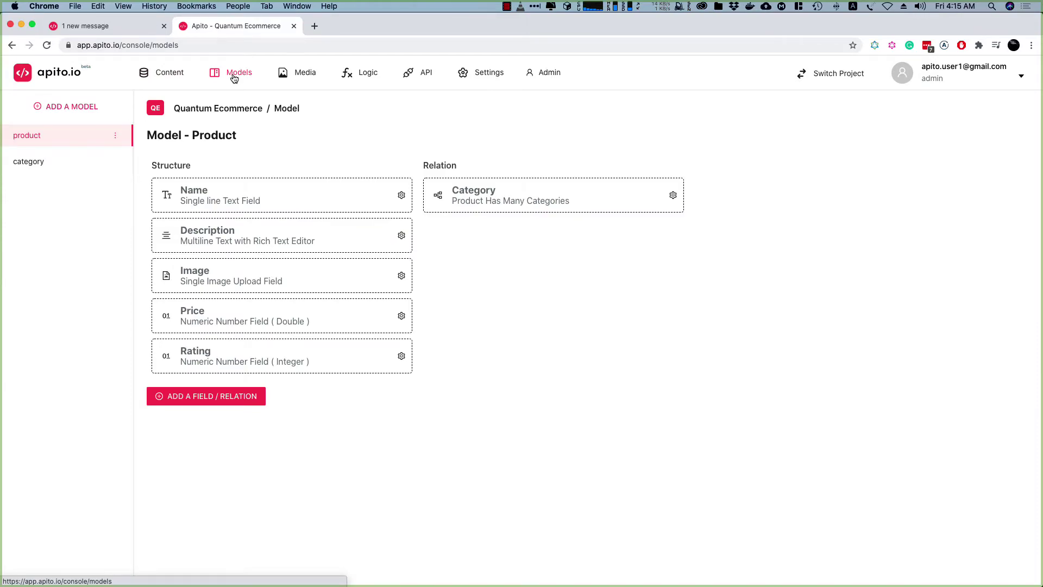
Start a new role named AuthUser in the project's role settings.
{"action": "left_click", "coordinate": [475, 79]}
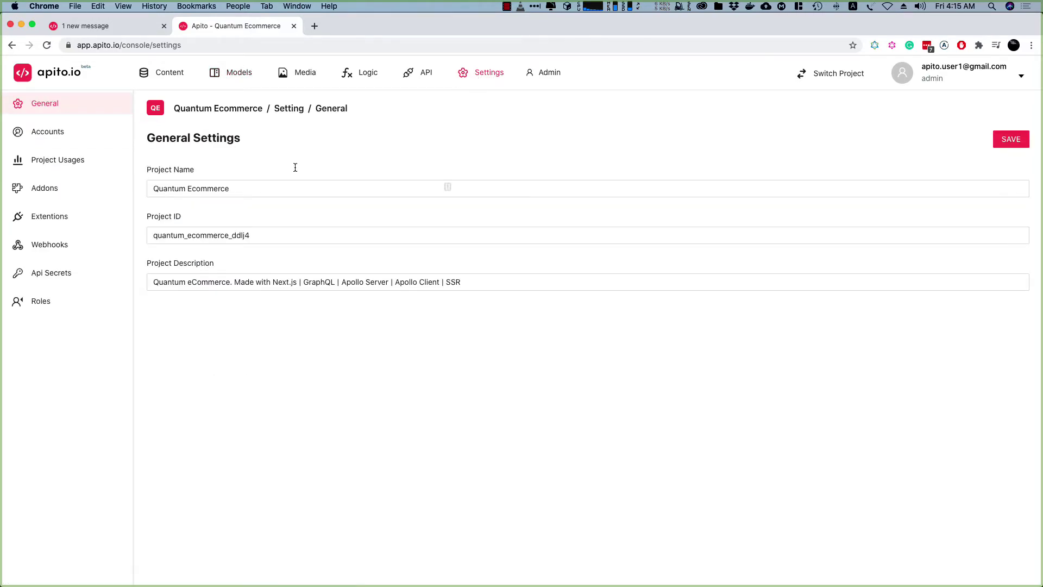
{"action": "left_click", "coordinate": [35, 302]}
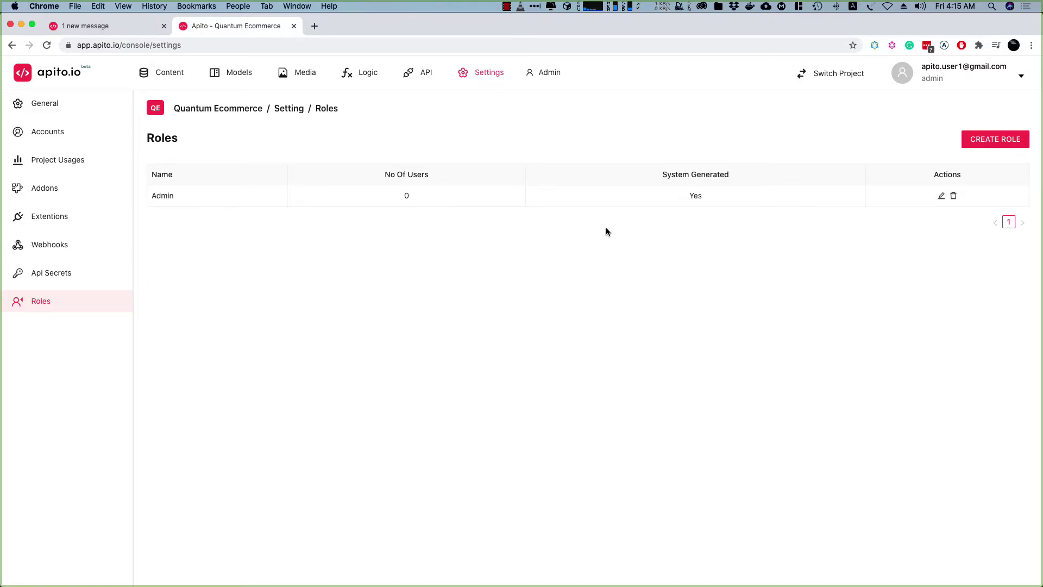
{"action": "left_click", "coordinate": [995, 140]}
{"action": "left_click", "coordinate": [702, 127]}
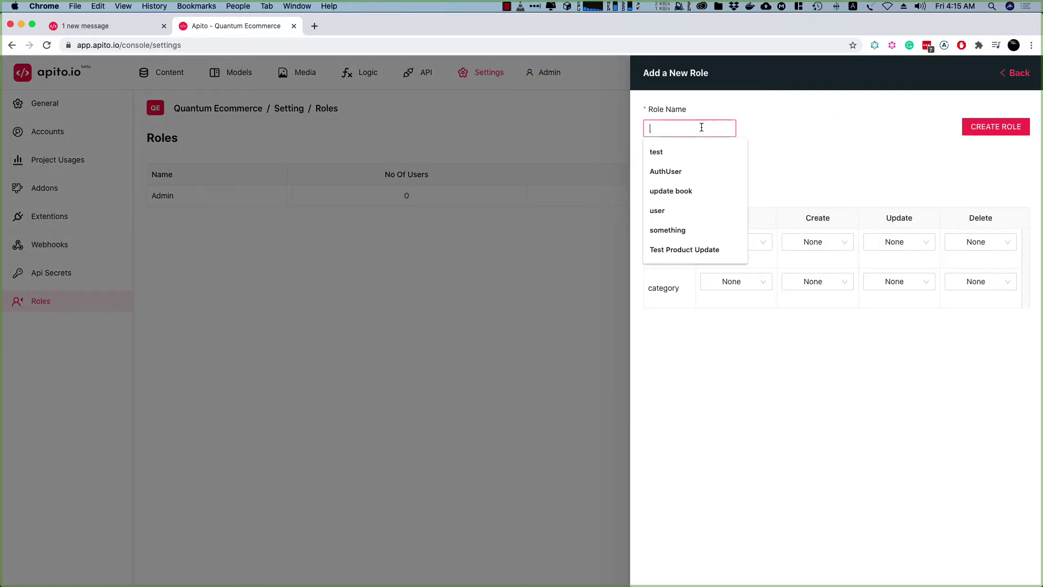
{"action": "type", "text": "AuthUser"}
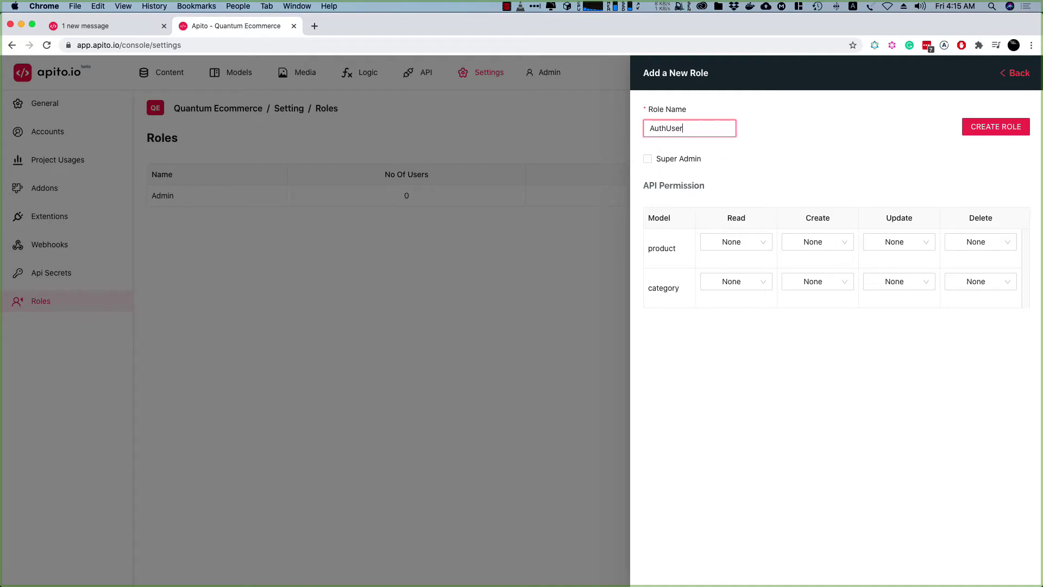
{"action": "left_click", "coordinate": [790, 141]}
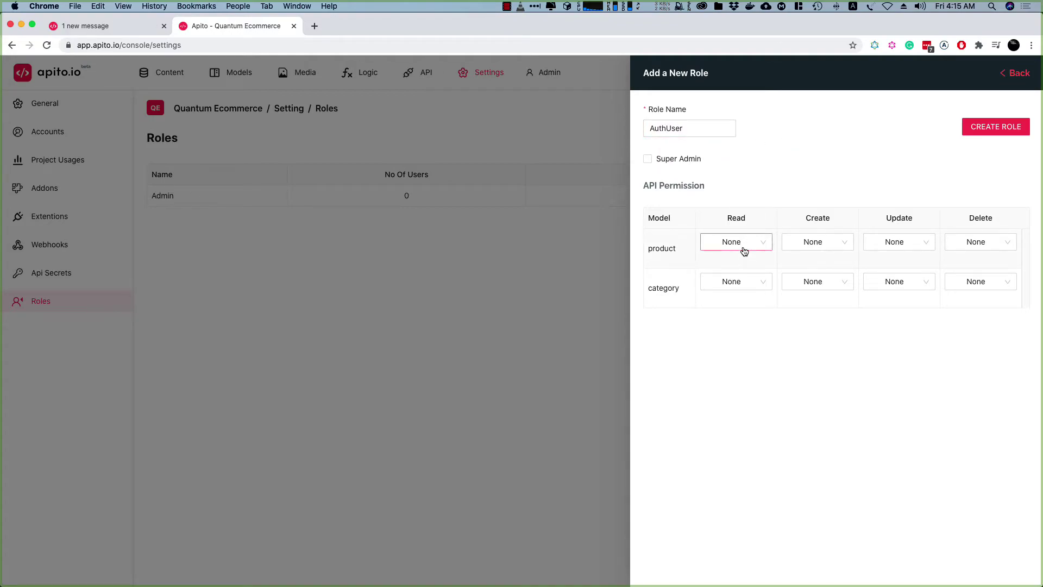
Set the role's Read permission to All for both product and category, and create the role.
{"action": "left_click", "coordinate": [745, 250]}
{"action": "left_click", "coordinate": [731, 275]}
{"action": "left_click", "coordinate": [734, 281]}
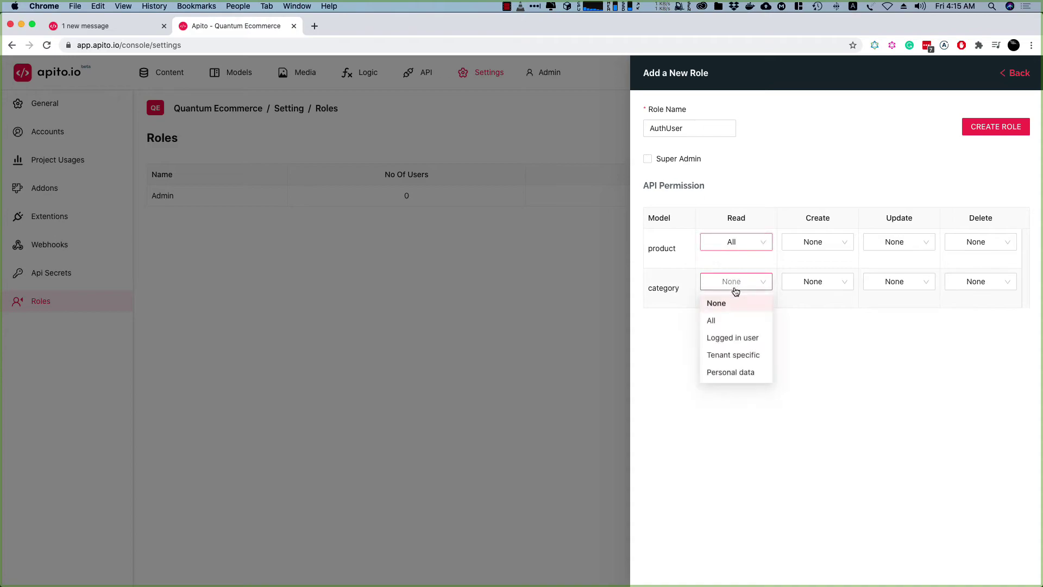
{"action": "left_click", "coordinate": [733, 321]}
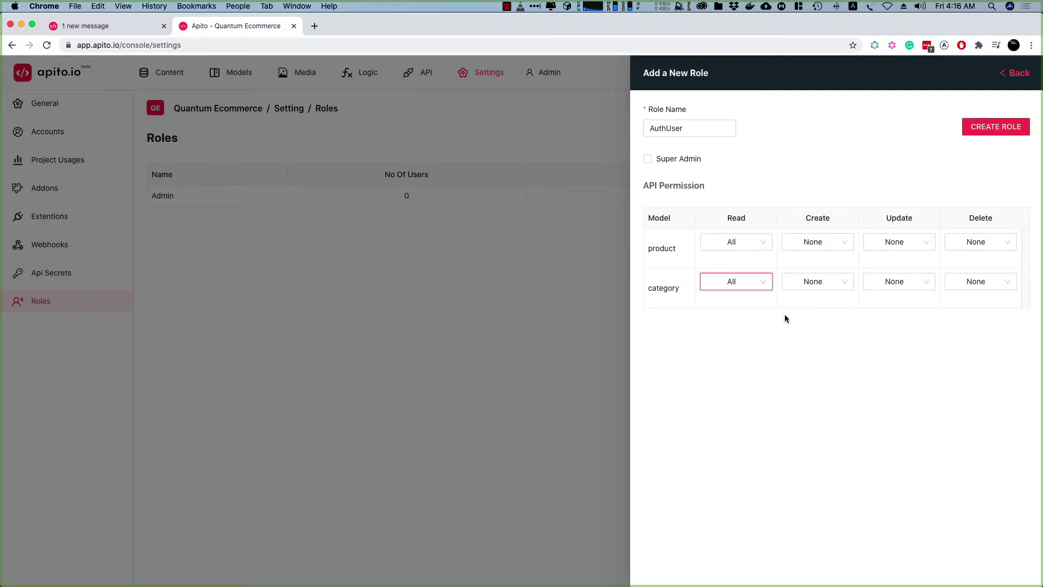
{"action": "left_click", "coordinate": [1004, 124]}
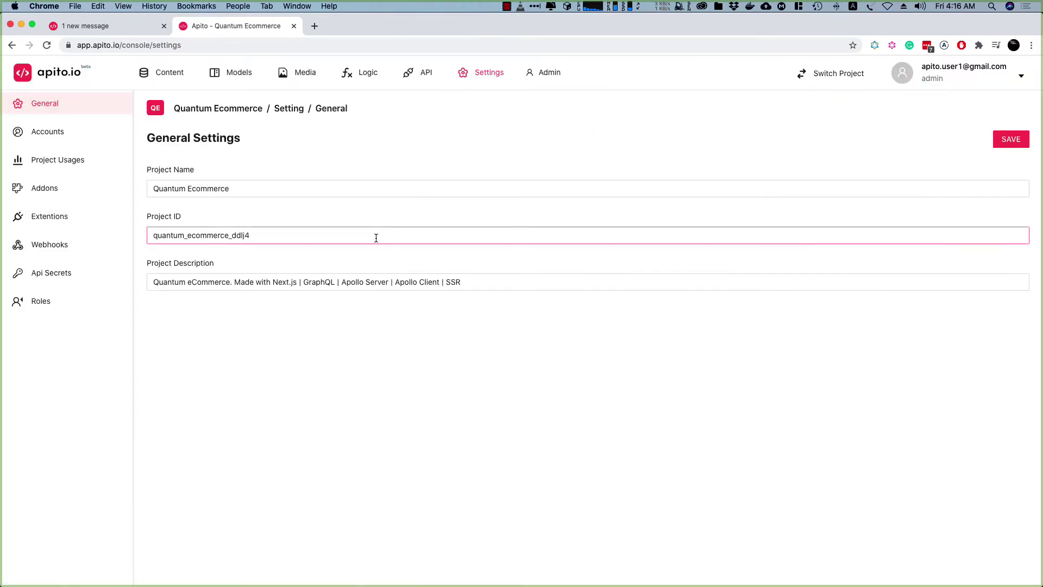
Open the Authuser role from the project's roles list to review it, and close it.
{"action": "left_click", "coordinate": [49, 300]}
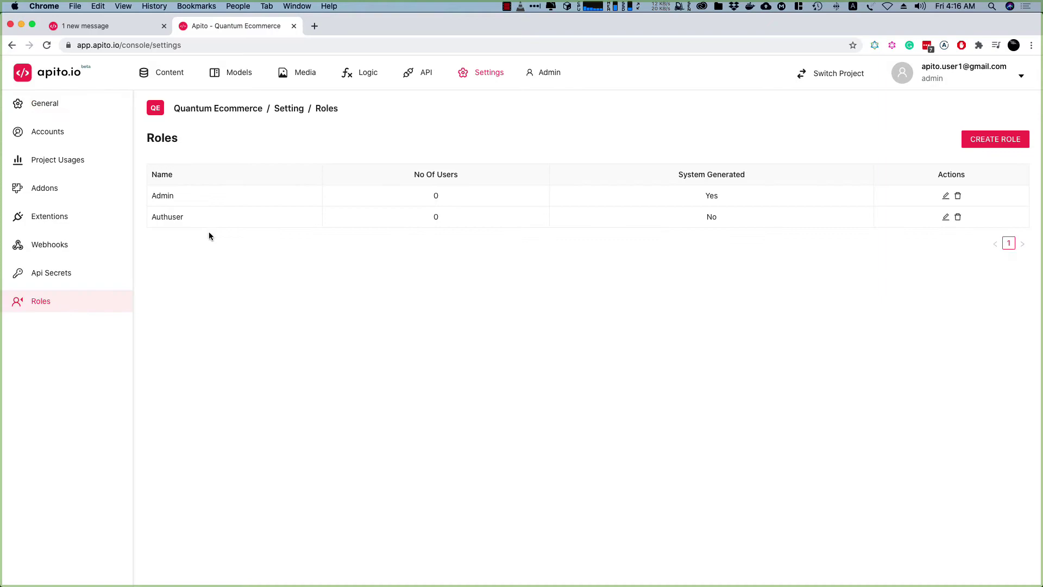
{"action": "left_click", "coordinate": [946, 216]}
{"action": "left_click", "coordinate": [416, 288]}
Enable the Authentication add-on with Email as the auth type and Authuser as the default user role.
{"action": "left_click", "coordinate": [55, 188]}
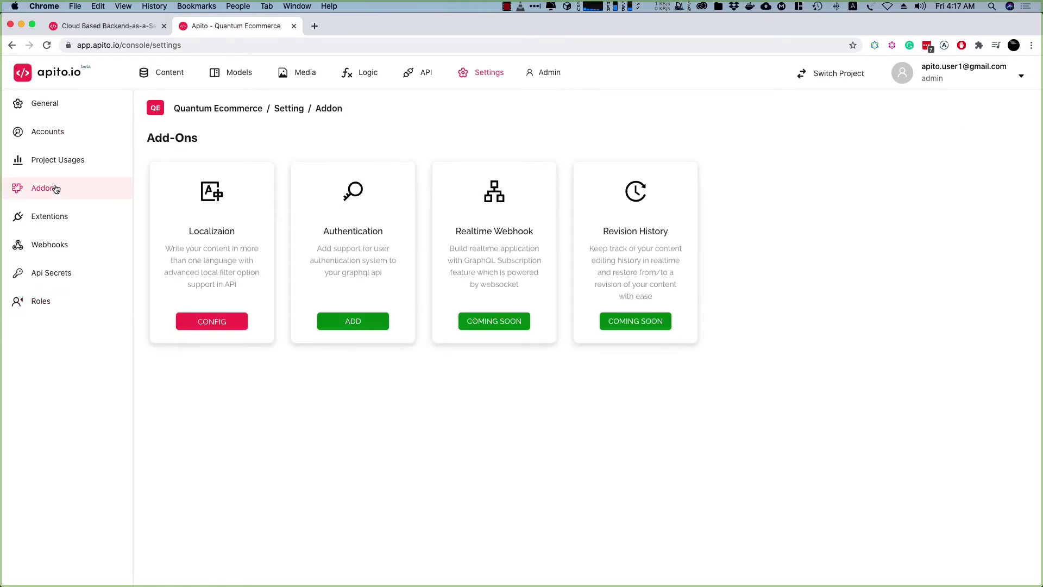
{"action": "left_click", "coordinate": [355, 325]}
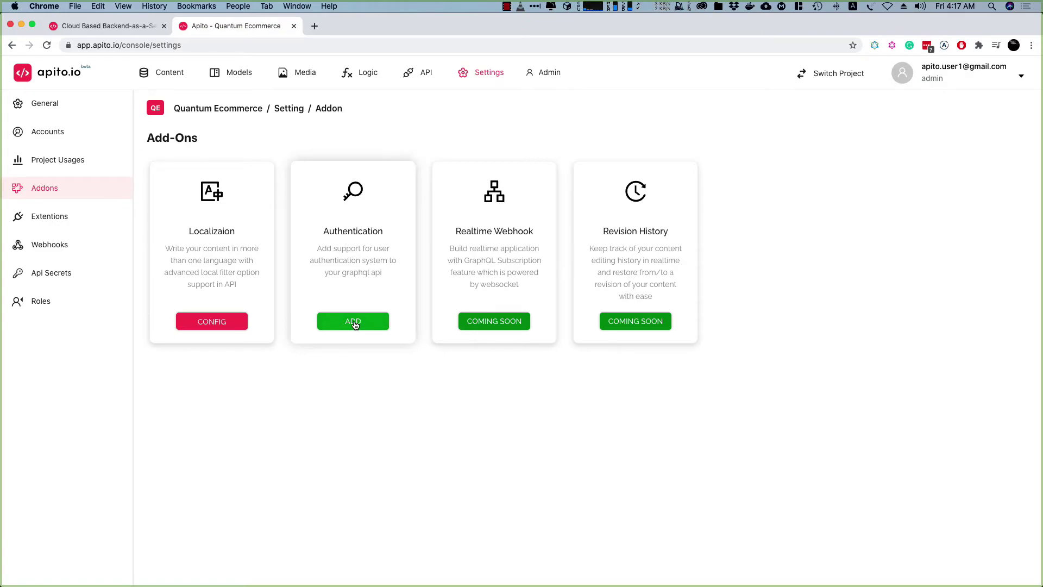
{"action": "left_click", "coordinate": [356, 324]}
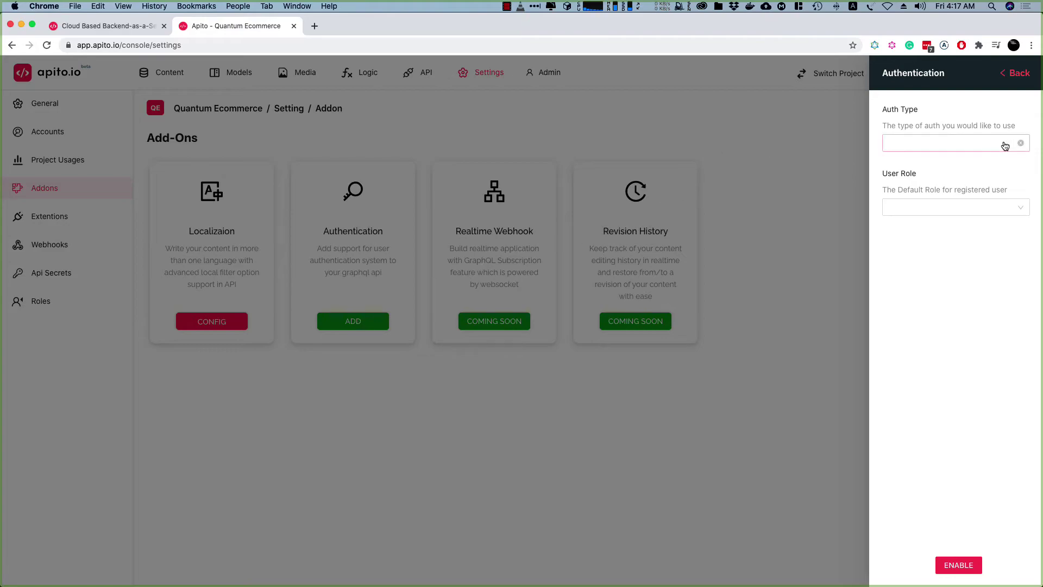
{"action": "left_click", "coordinate": [967, 144]}
{"action": "left_click", "coordinate": [903, 165]}
{"action": "left_click", "coordinate": [922, 207]}
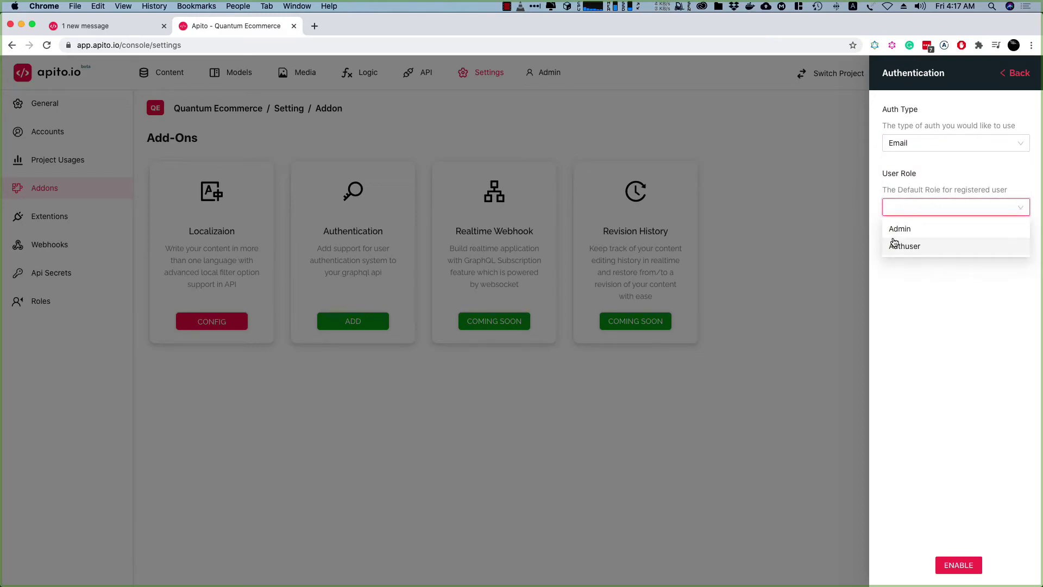
{"action": "left_click", "coordinate": [930, 249]}
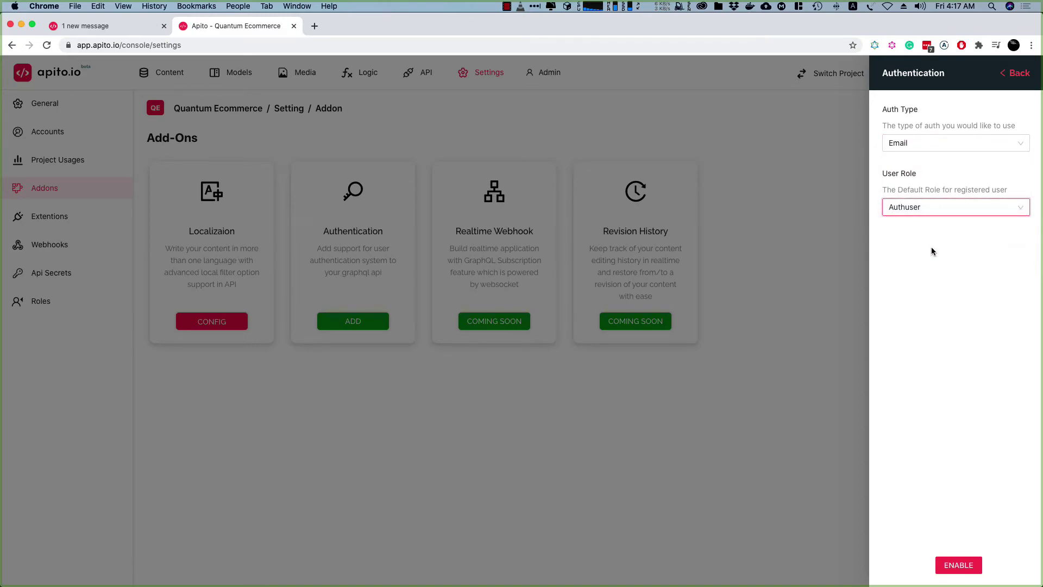
{"action": "left_click", "coordinate": [959, 565]}
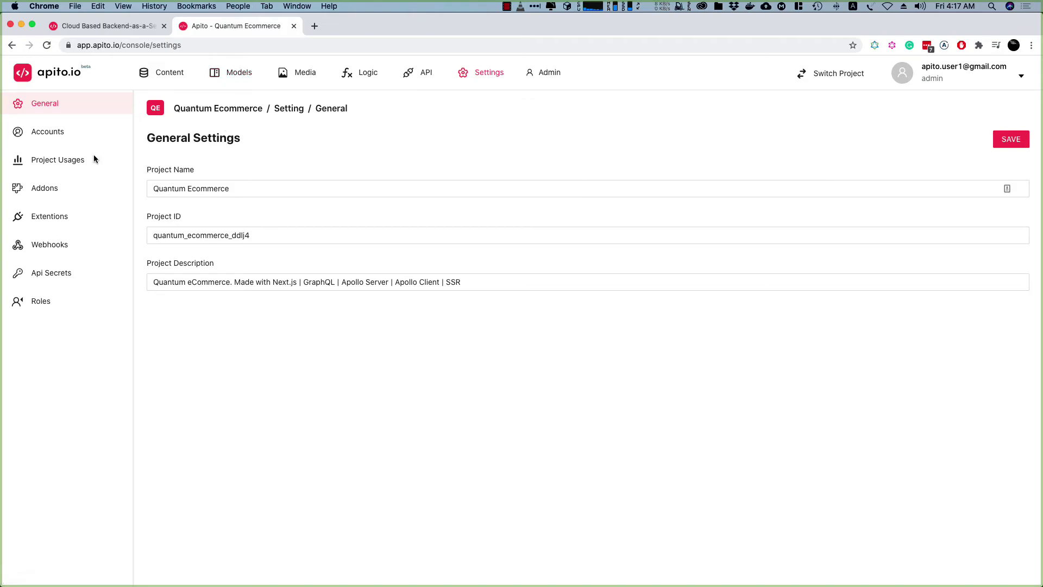
Check the Authentication add-on's configuration and inspect the fields of the user model.
{"action": "left_click", "coordinate": [47, 192]}
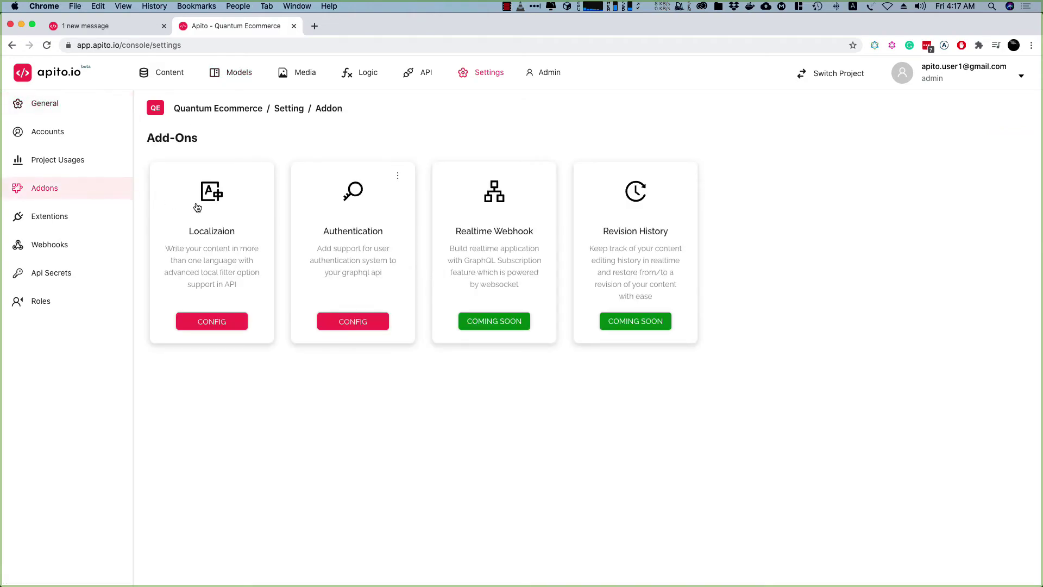
{"action": "left_click", "coordinate": [365, 325]}
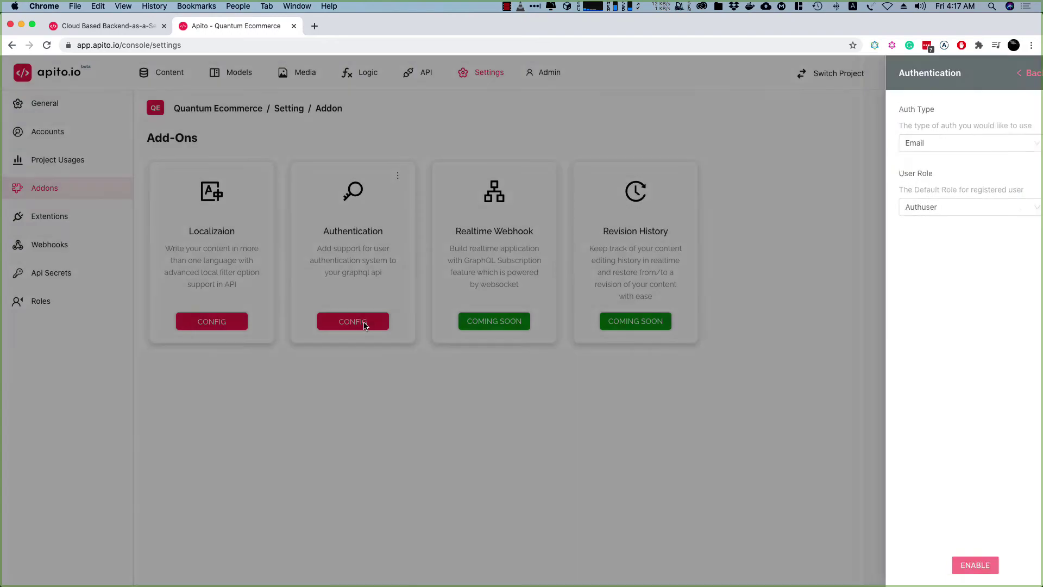
{"action": "left_click", "coordinate": [365, 325]}
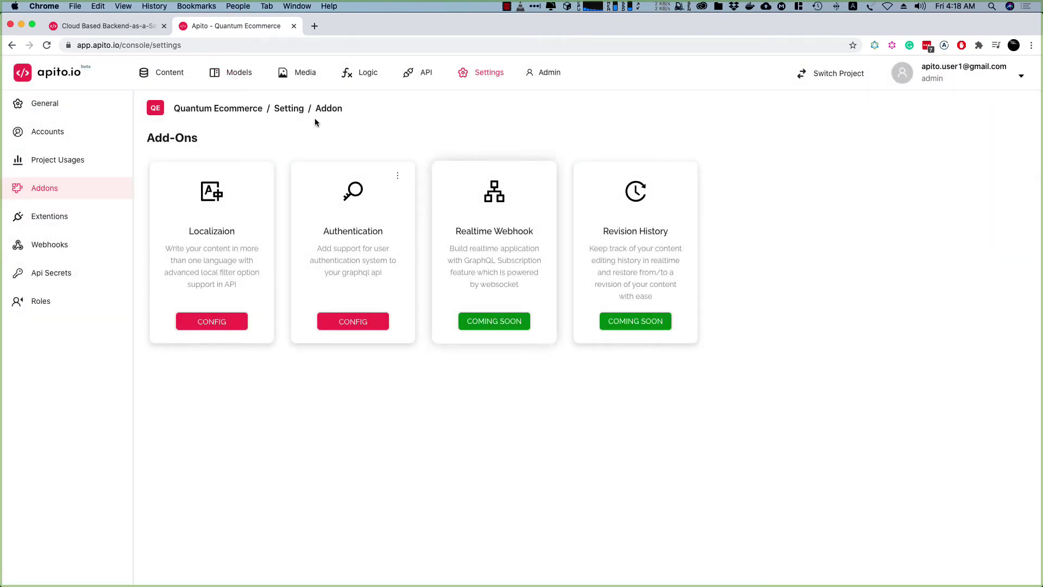
{"action": "left_click", "coordinate": [237, 80]}
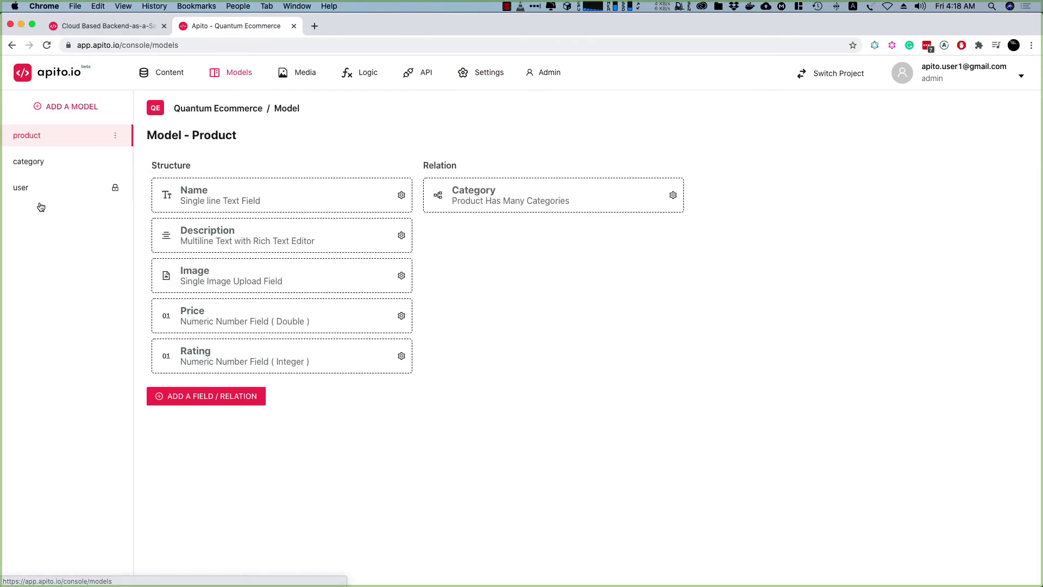
{"action": "left_click", "coordinate": [31, 188]}
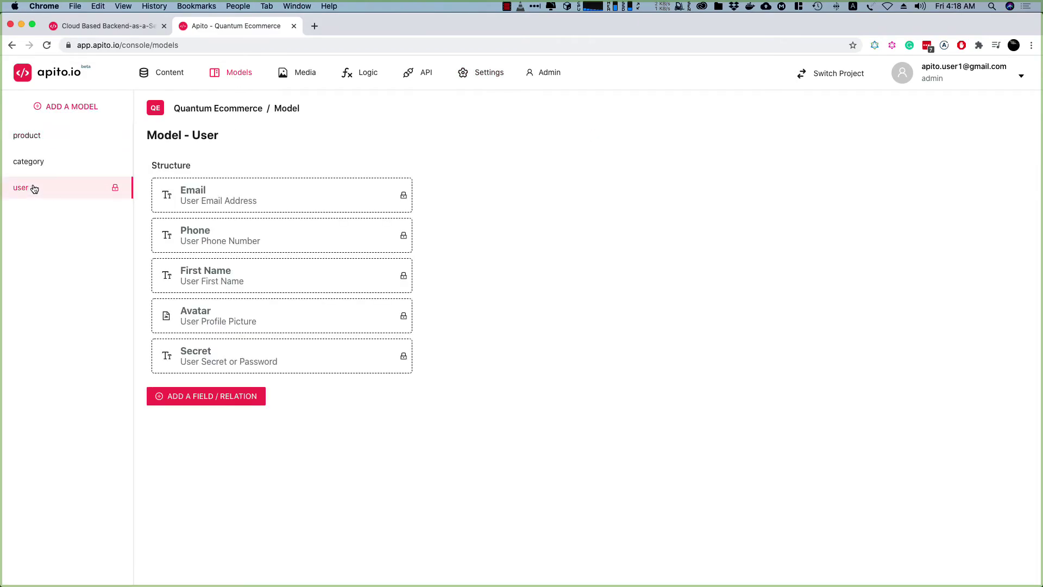
Examine the project's REST API documentation, covering the product, category, user, authentication and media upload endpoints.
{"action": "left_click", "coordinate": [423, 78]}
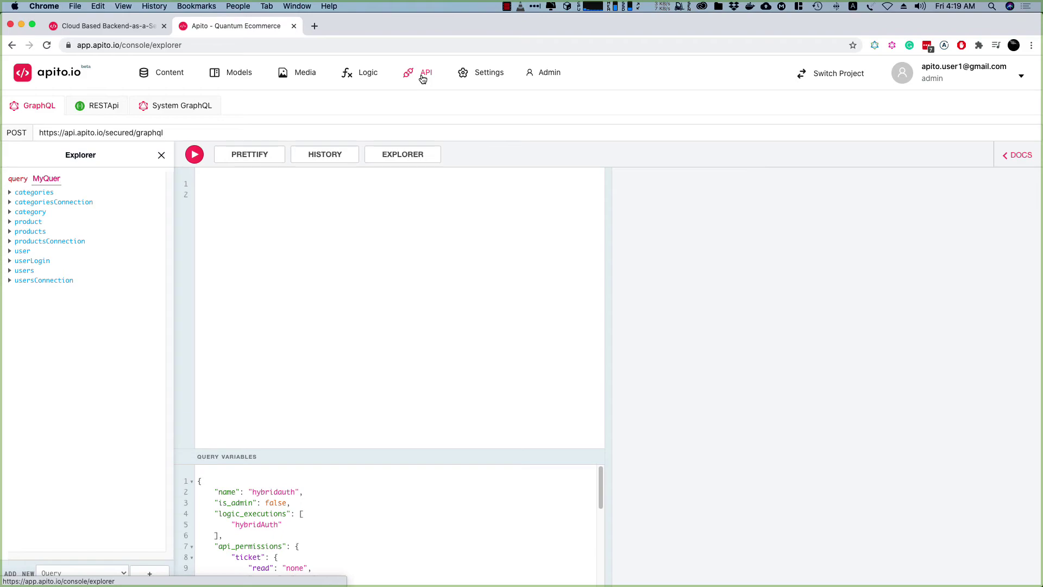
{"action": "left_click", "coordinate": [106, 112]}
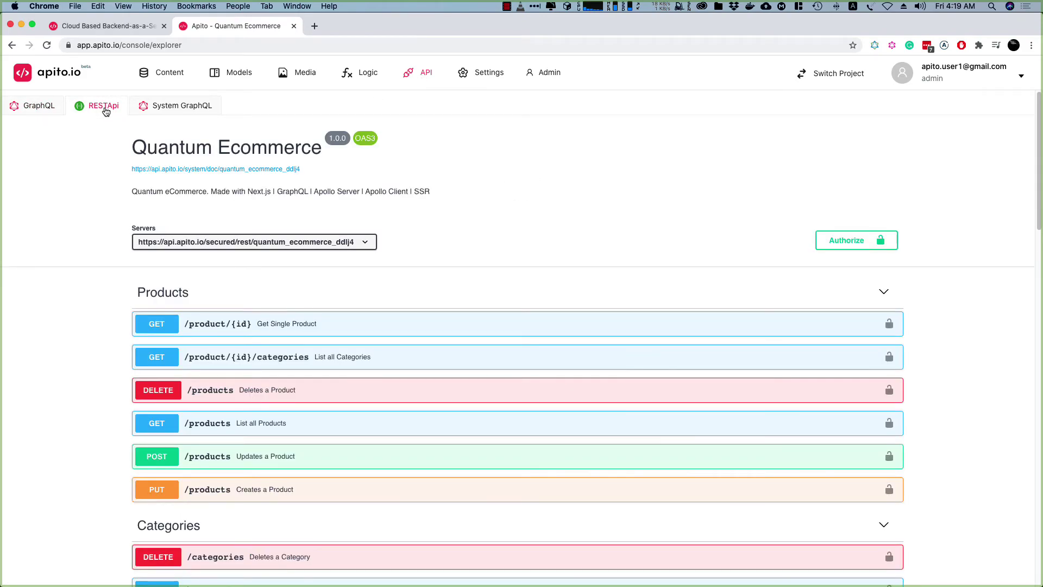
{"action": "scroll", "coordinate": [558, 280], "scroll_direction": "down", "scroll_amount": 6}
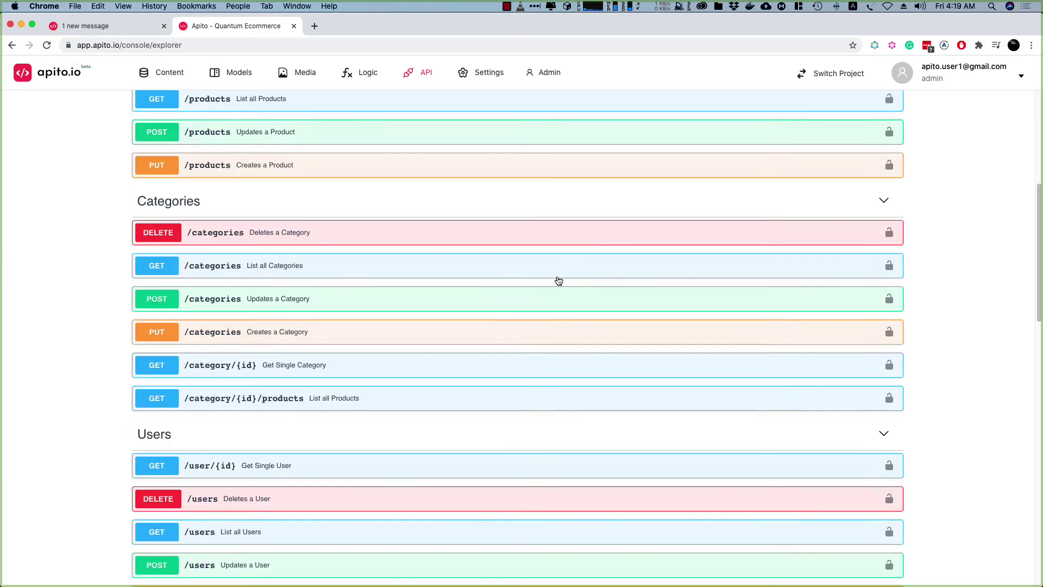
{"action": "scroll", "coordinate": [559, 280], "scroll_direction": "down", "scroll_amount": 13}
{"action": "scroll", "coordinate": [558, 279], "scroll_direction": "up", "scroll_amount": 10}
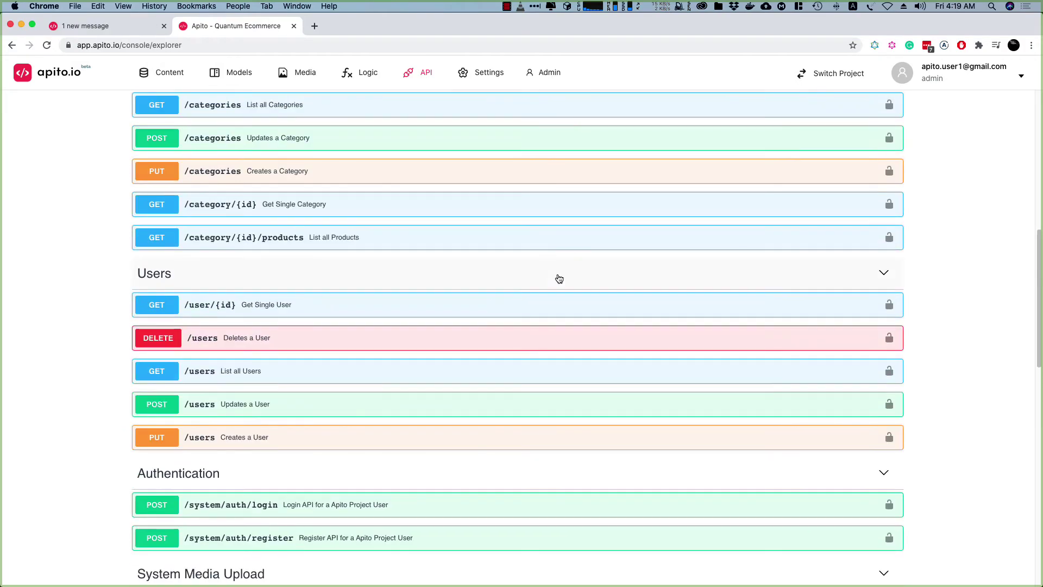
{"action": "scroll", "coordinate": [559, 278], "scroll_direction": "up", "scroll_amount": 8}
{"action": "scroll", "coordinate": [559, 277], "scroll_direction": "down", "scroll_amount": 4}
{"action": "scroll", "coordinate": [559, 278], "scroll_direction": "down", "scroll_amount": 8}
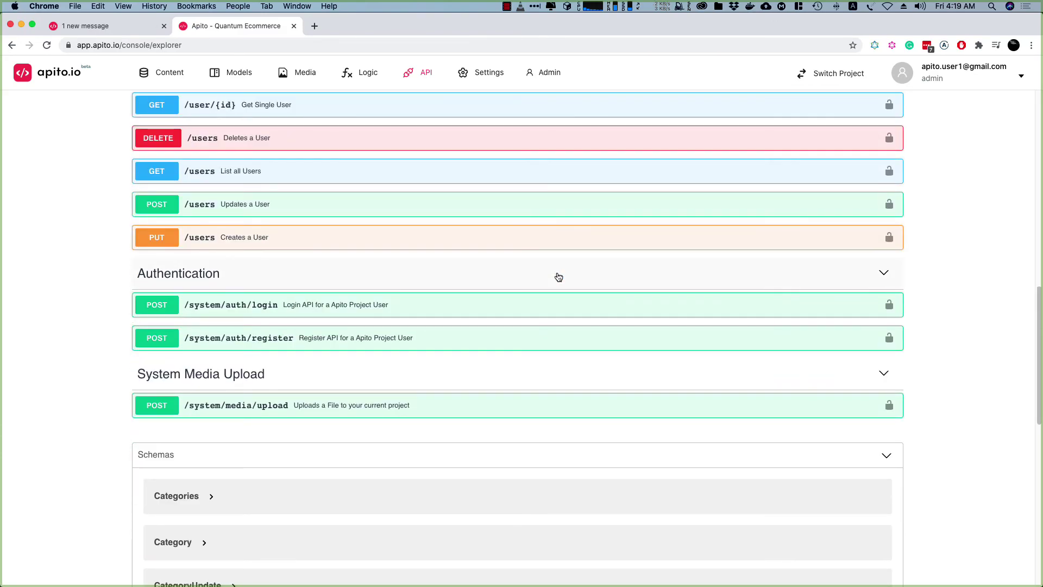
{"action": "scroll", "coordinate": [557, 274], "scroll_direction": "up", "scroll_amount": 16}
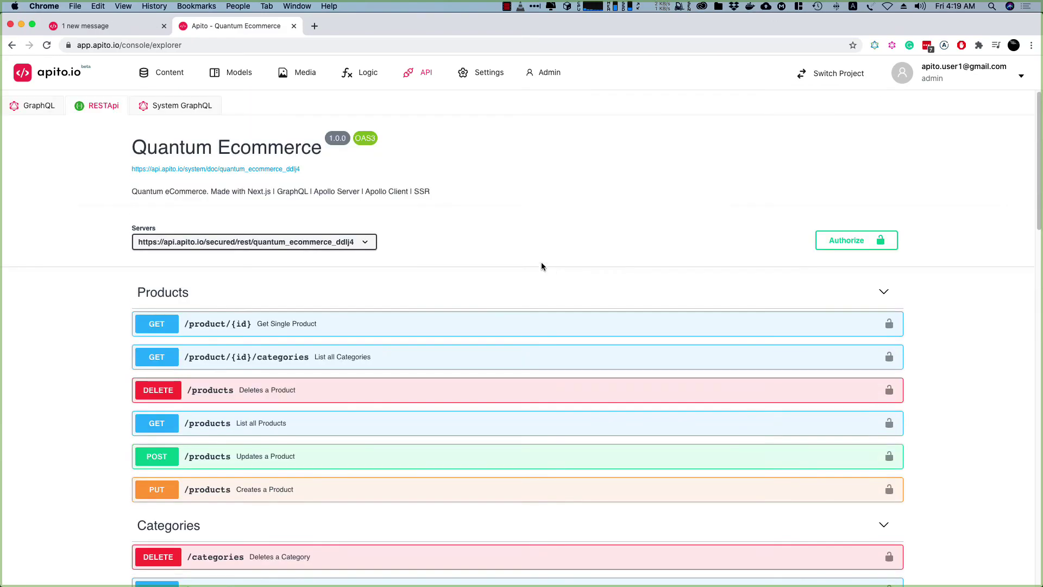
Run the GraphQL query for categories whose name equals "watch", including their products' details, and inspect the response.
{"action": "left_click", "coordinate": [36, 105]}
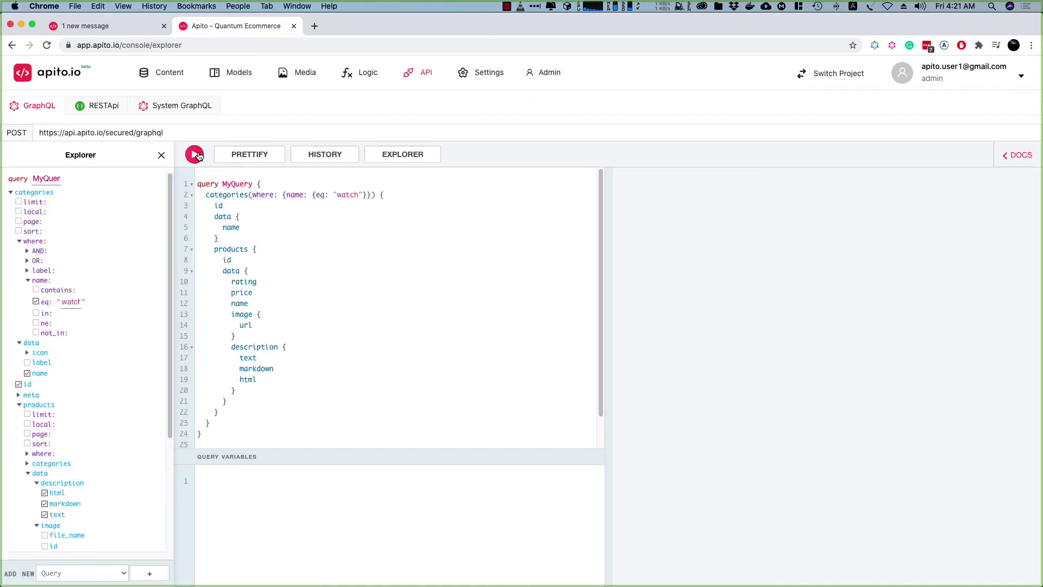
{"action": "left_click", "coordinate": [194, 155]}
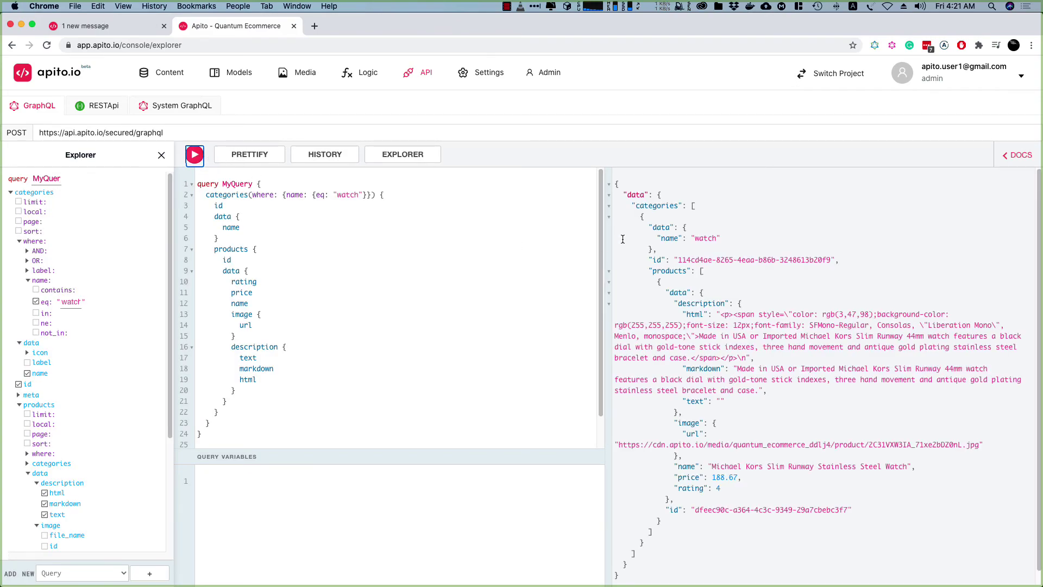
{"action": "left_click_drag", "start_coordinate": [613, 184], "coordinate": [667, 542]}
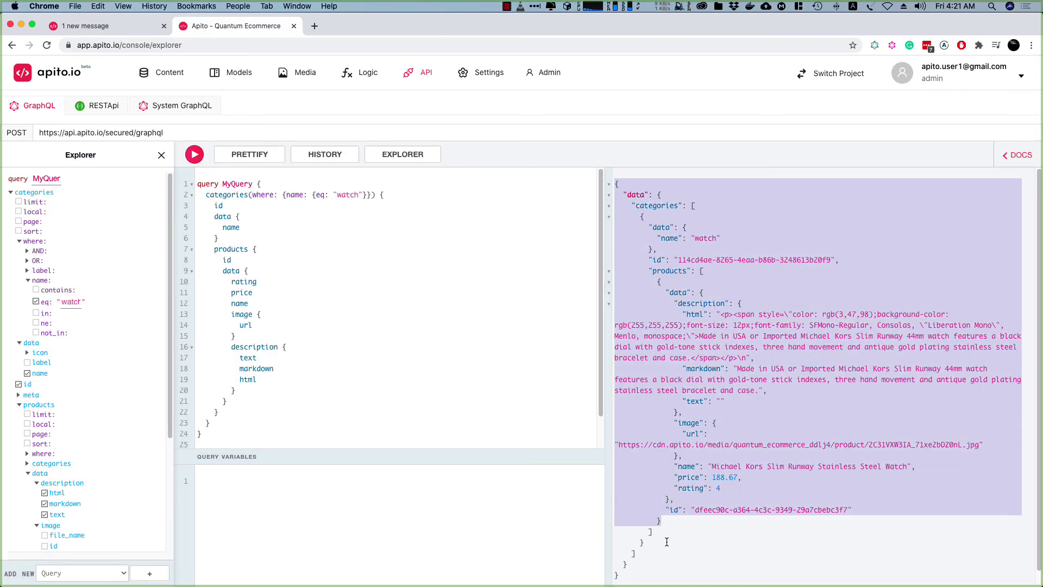
{"action": "left_click", "coordinate": [726, 299]}
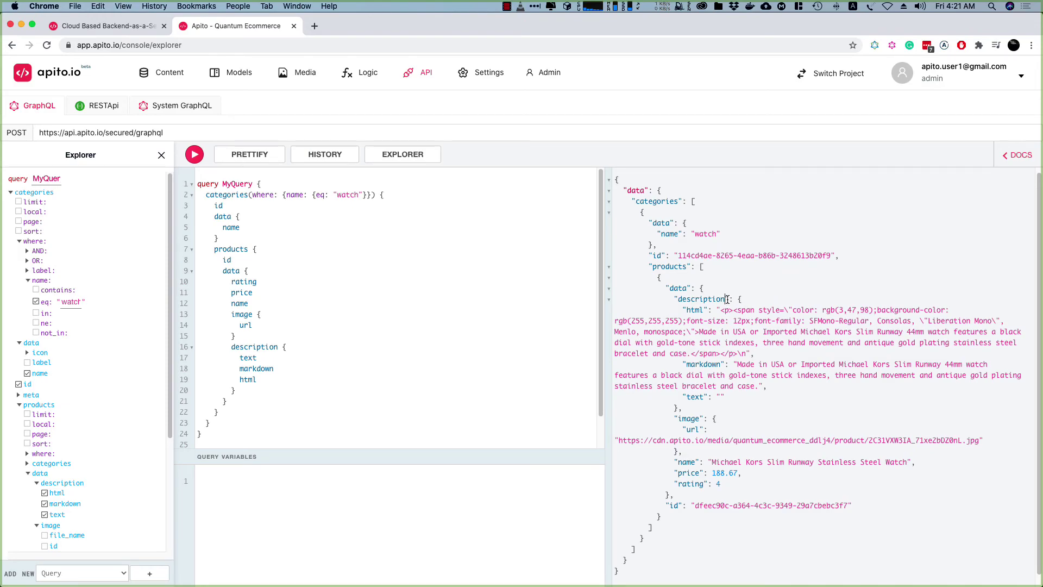